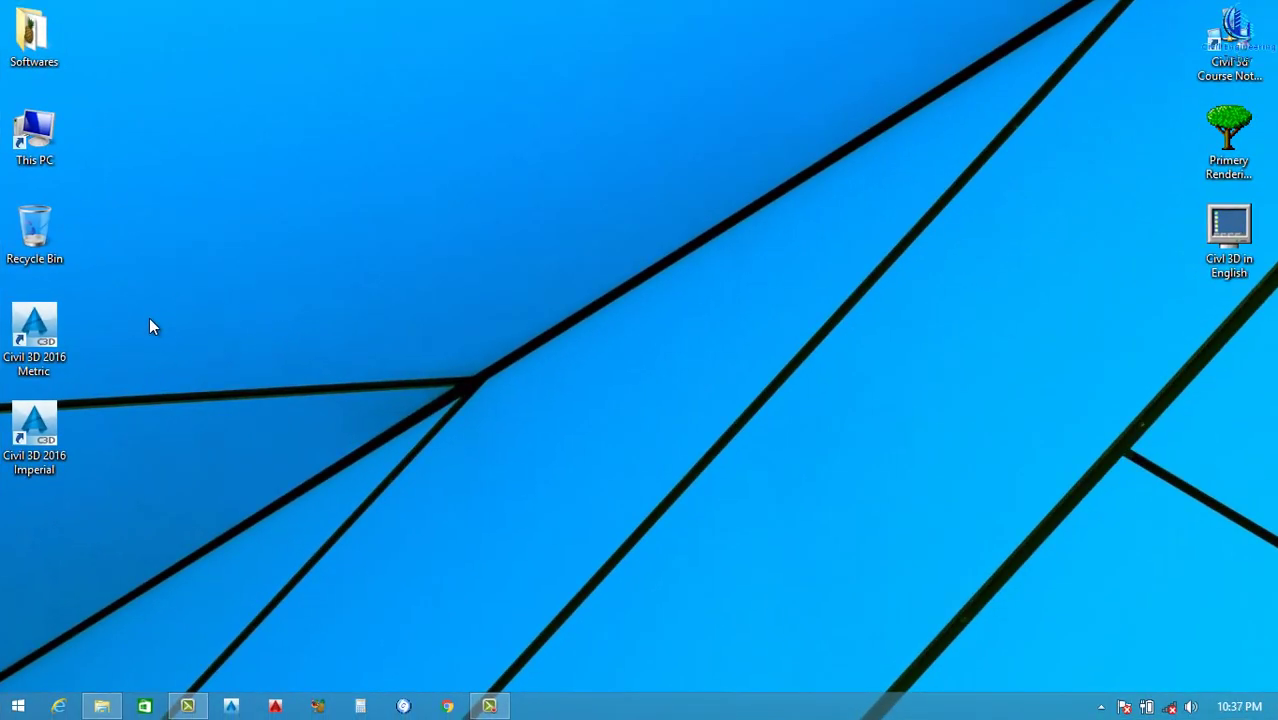
pyautogui.moveTo(149, 320); pyautogui.dragTo(28, 499)
pyautogui.moveTo(159, 410); pyautogui.dragTo(121, 329)
pyautogui.moveTo(155, 314); pyautogui.dragTo(49, 493)
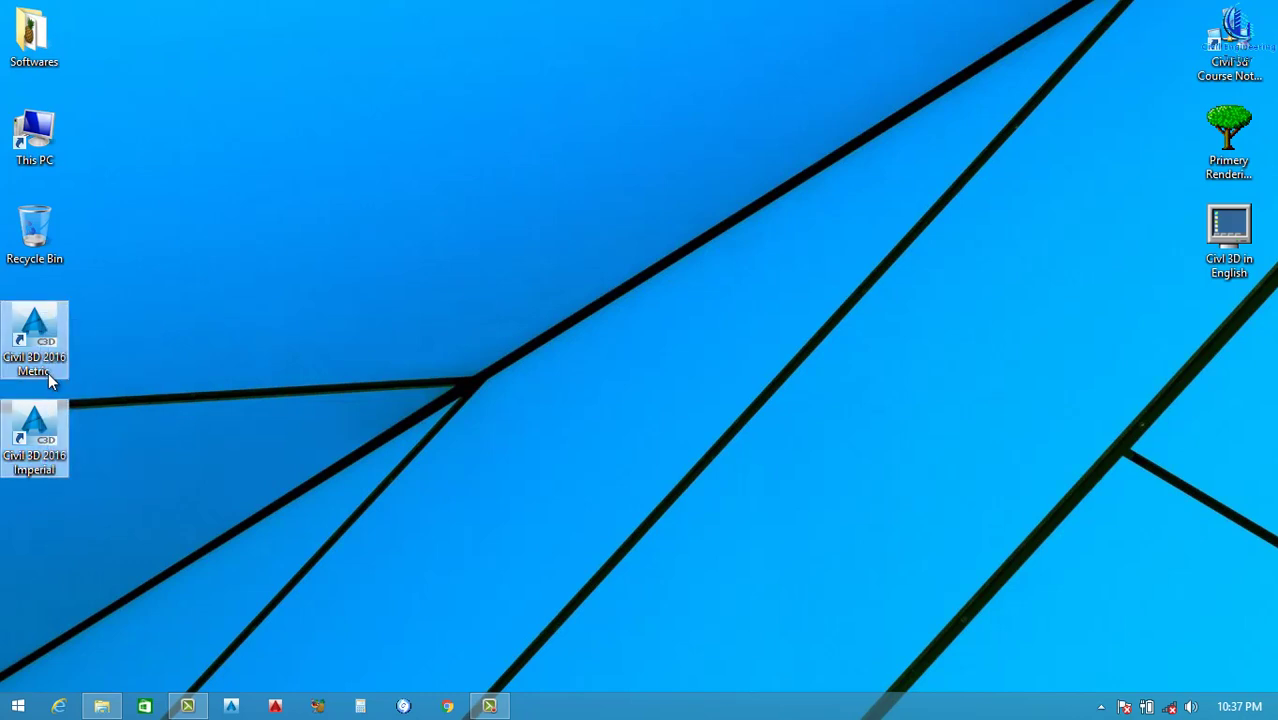
pyautogui.click(146, 353)
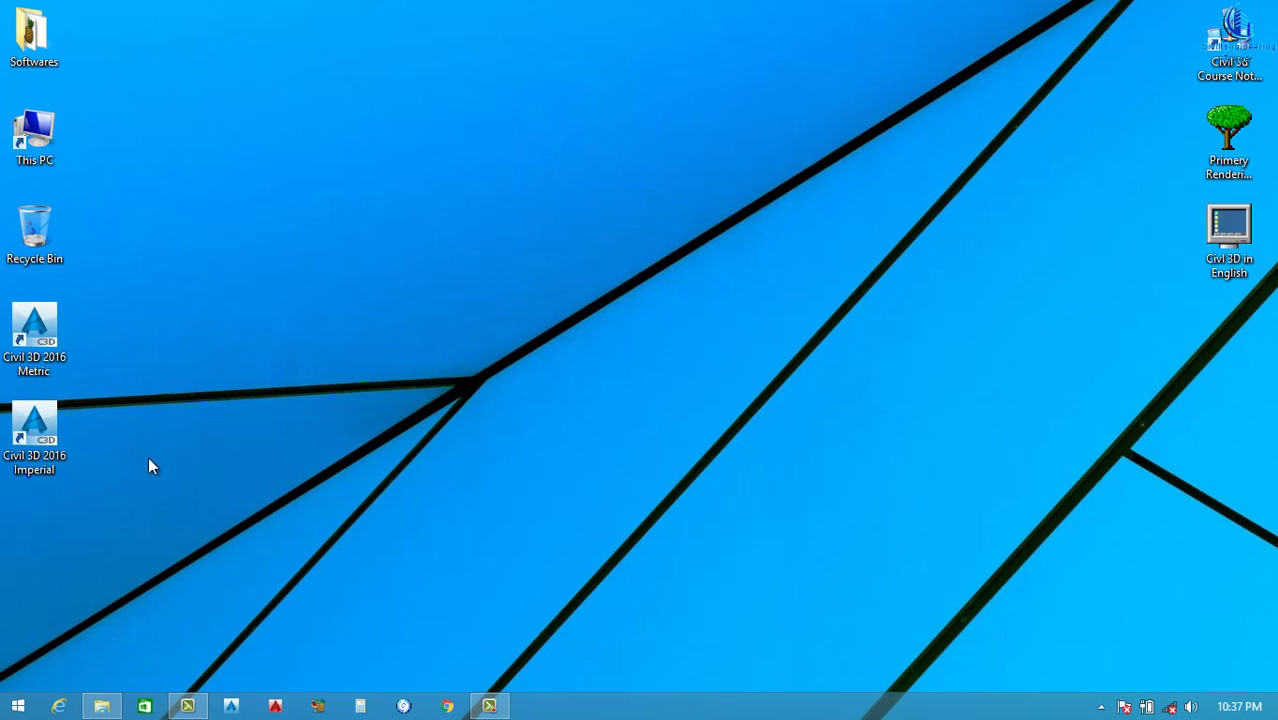
pyautogui.moveTo(51, 434); pyautogui.dragTo(52, 445)
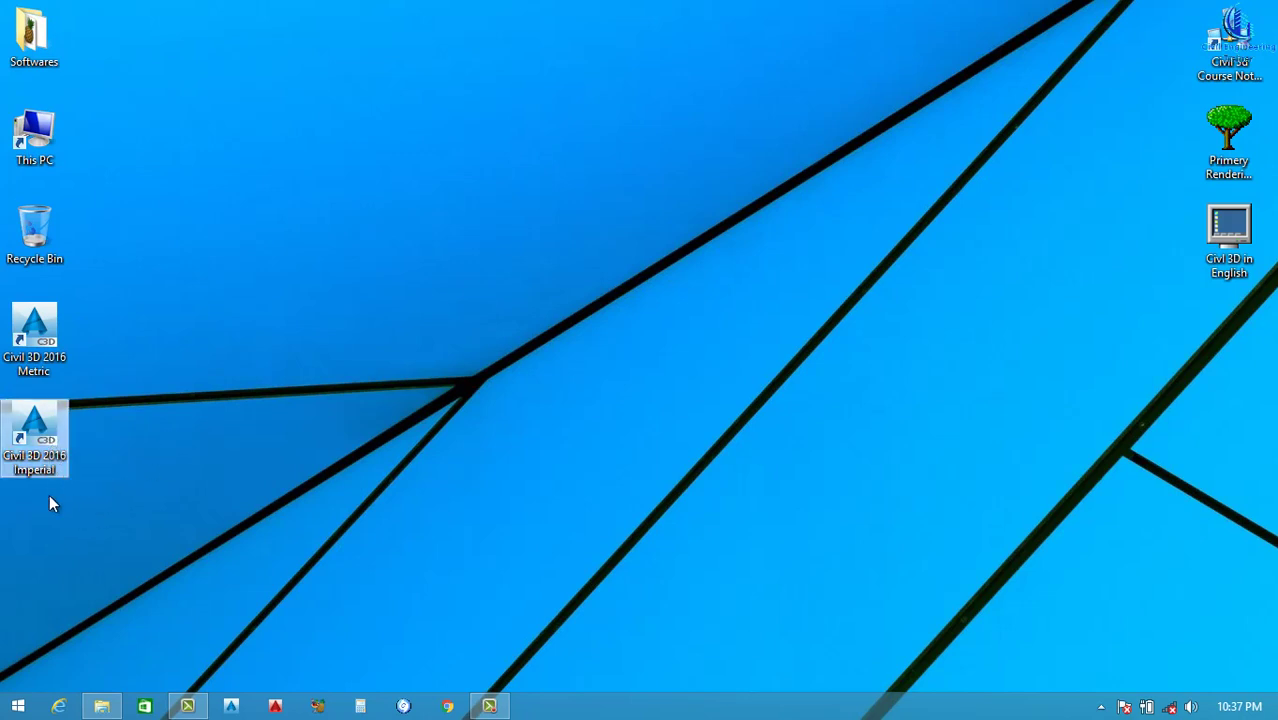
pyautogui.click(175, 426)
pyautogui.moveTo(146, 322); pyautogui.dragTo(56, 348)
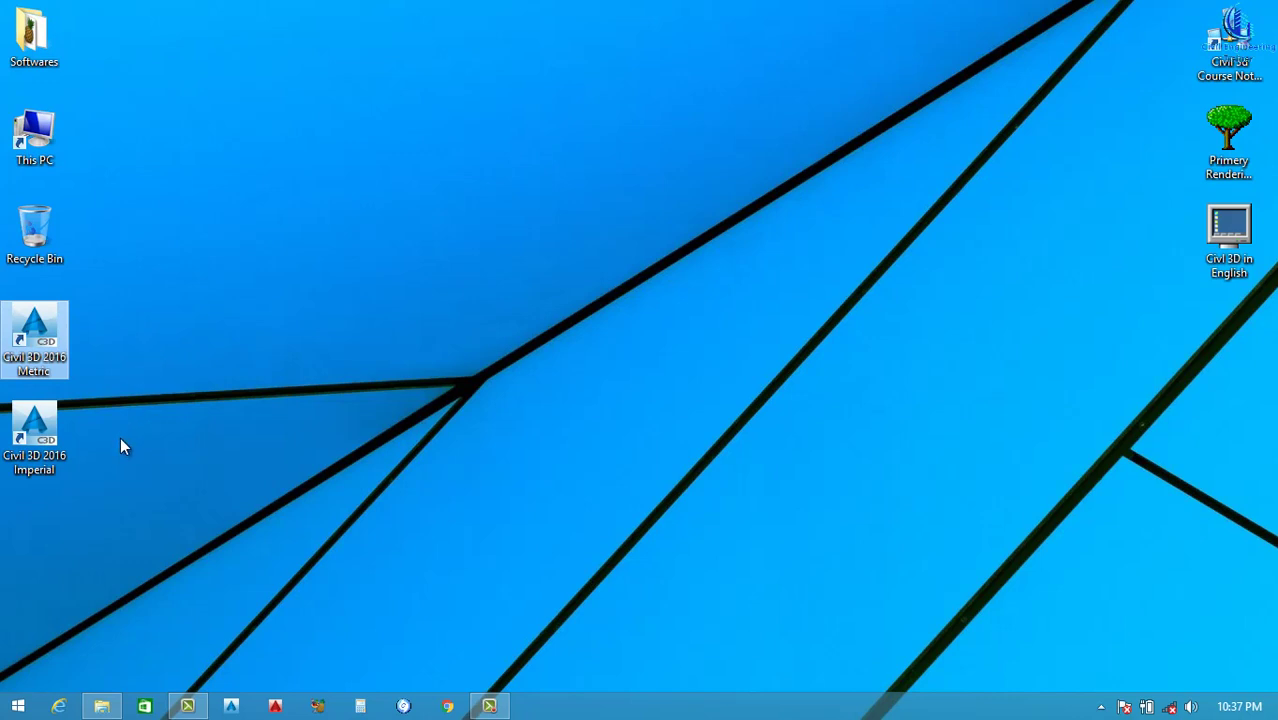
pyautogui.moveTo(121, 430); pyautogui.dragTo(28, 510)
pyautogui.click(122, 497)
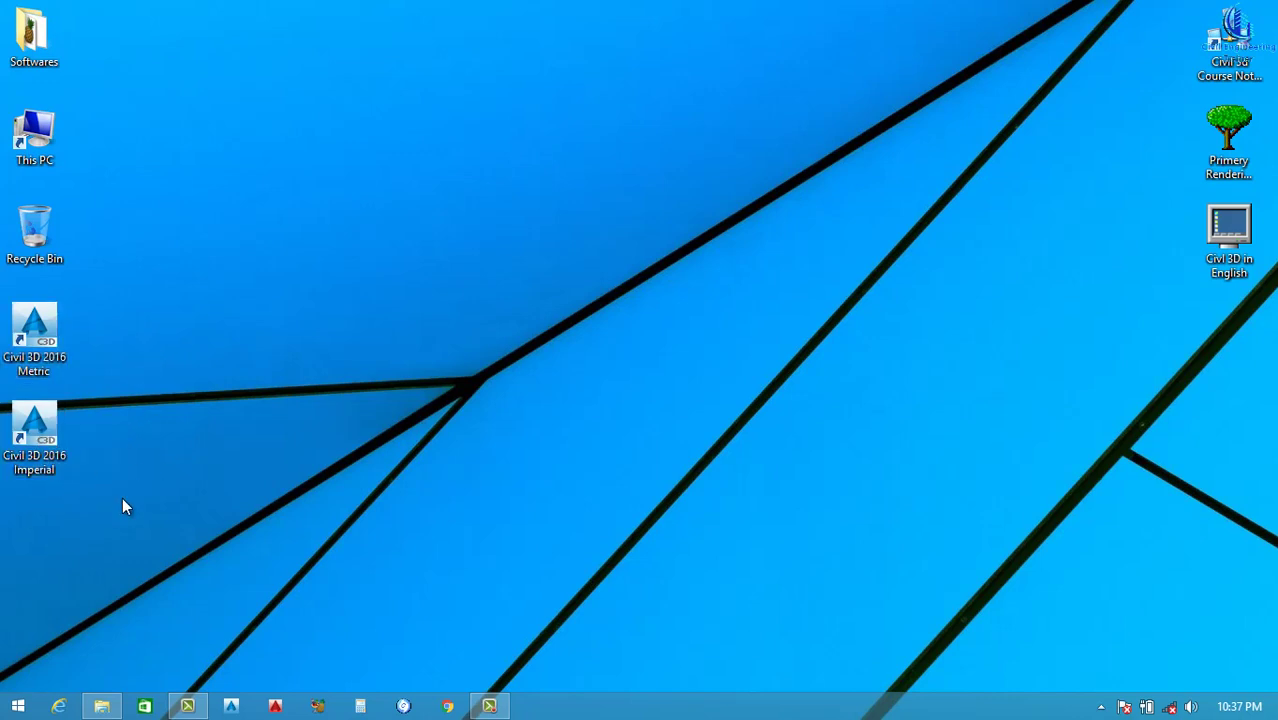
pyautogui.moveTo(117, 495); pyautogui.dragTo(44, 430)
pyautogui.click(194, 424)
# Launch Civil 3D 2016 Metric from the desktop with administrator rights
pyautogui.rightClick(26, 329)
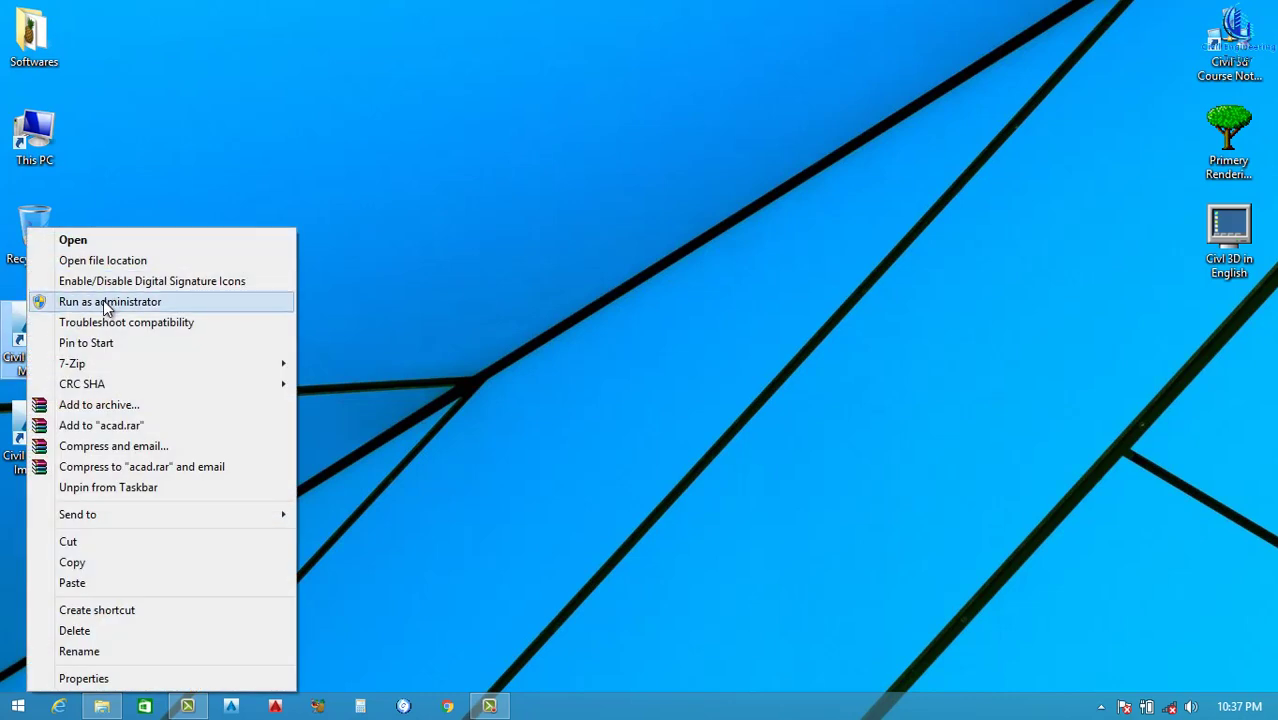
pyautogui.click(104, 302)
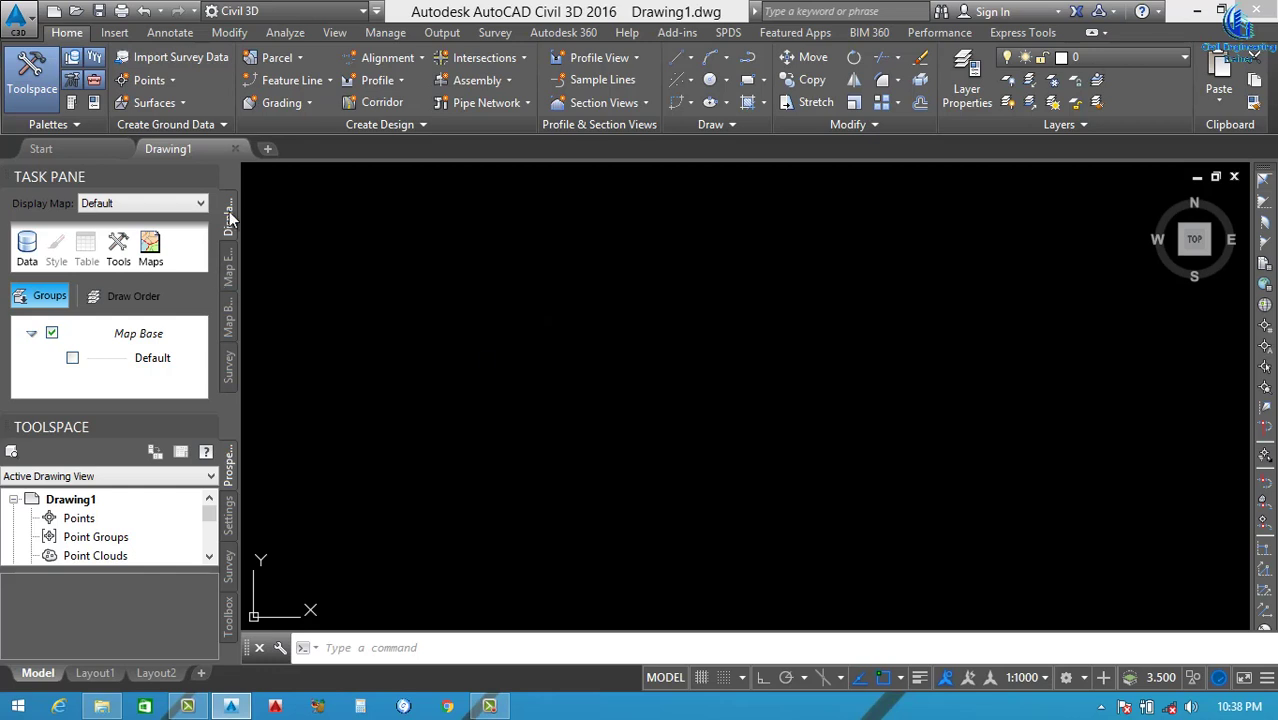
pyautogui.click(532, 294)
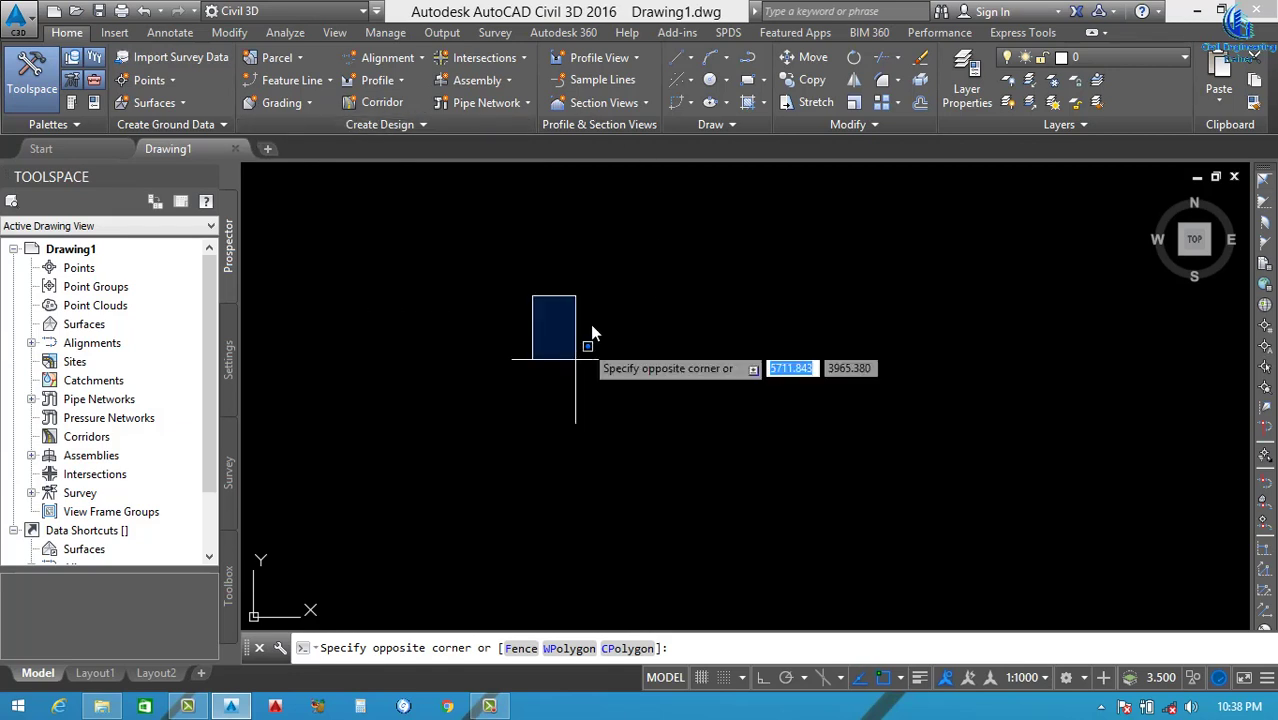
pyautogui.click(536, 318)
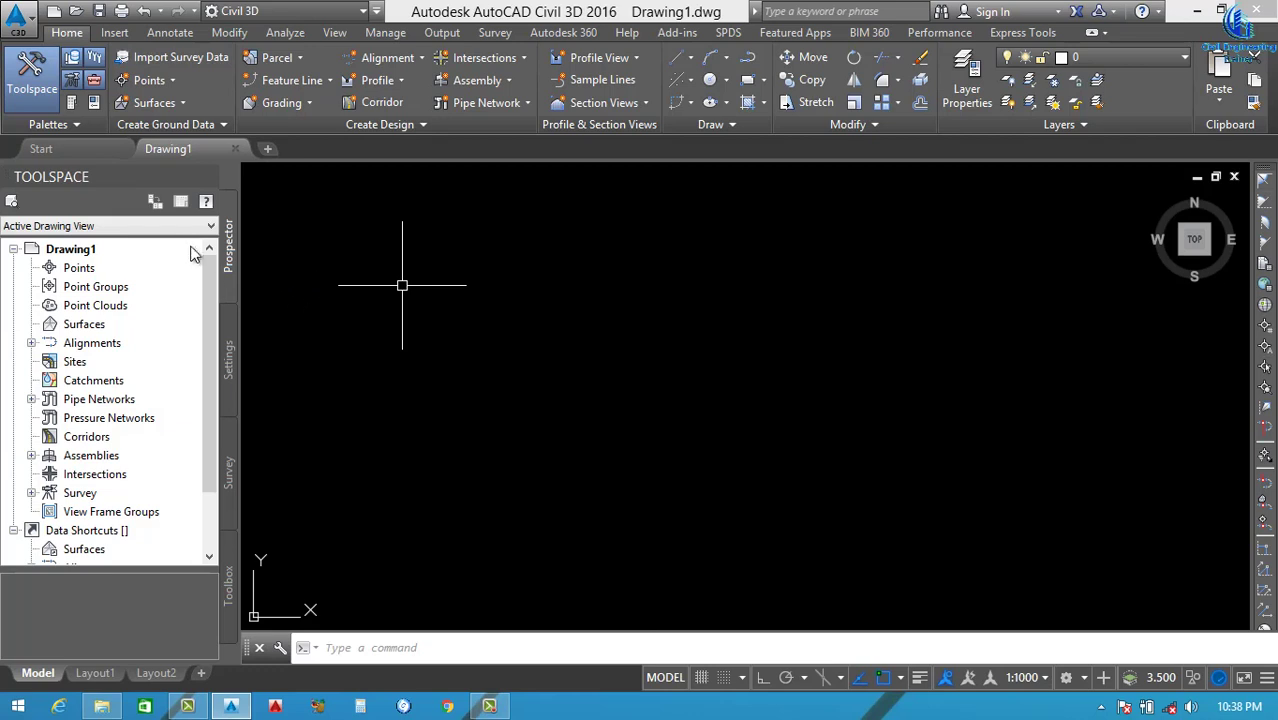
pyautogui.click(18, 16)
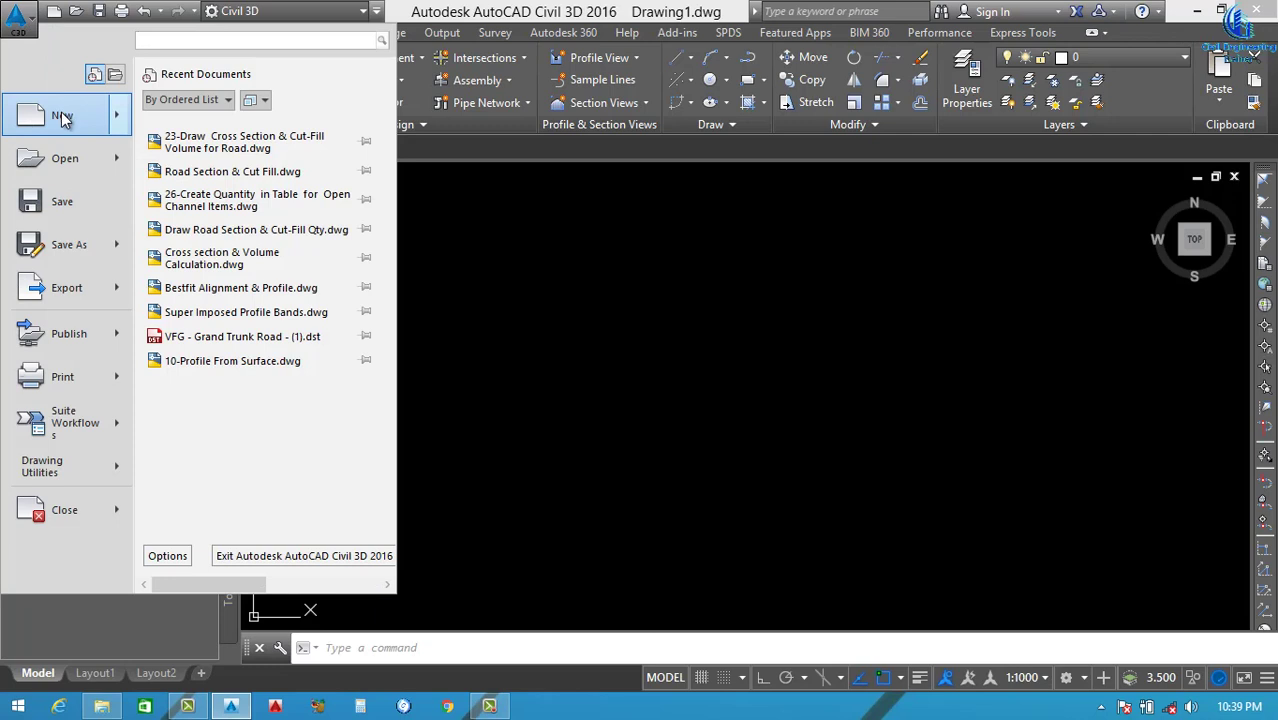
pyautogui.moveTo(62, 118)
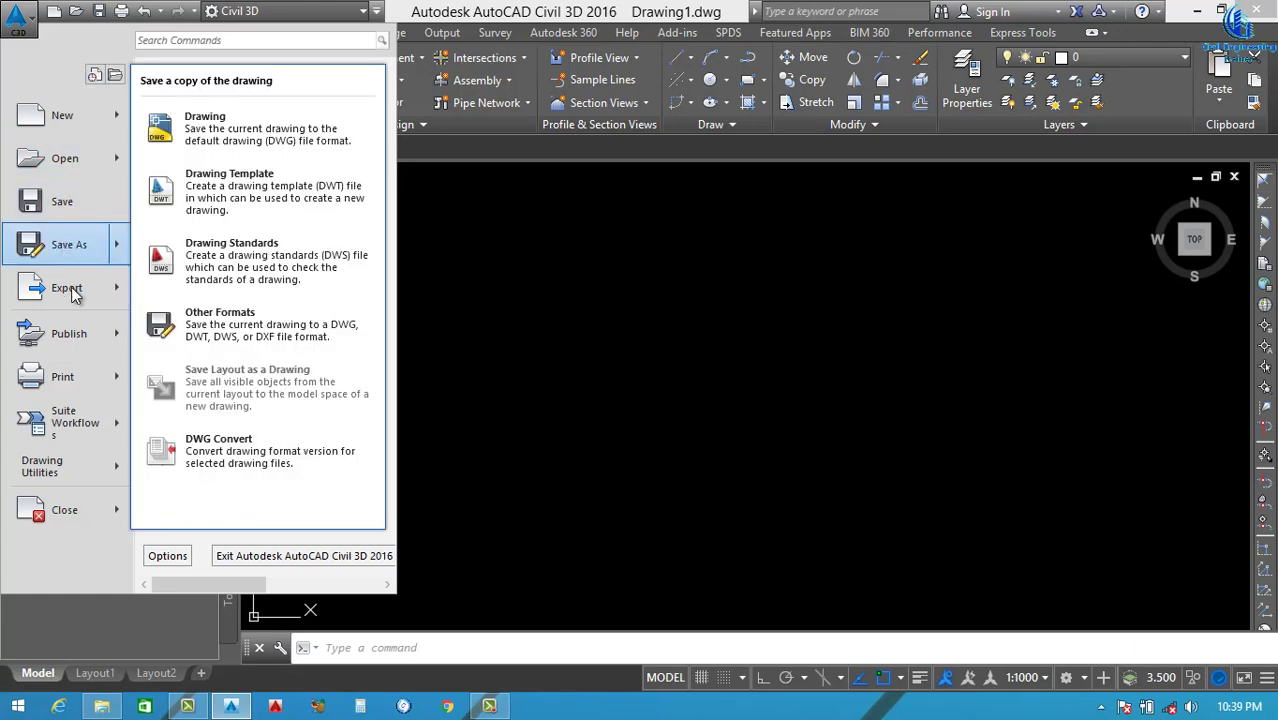
pyautogui.moveTo(73, 296)
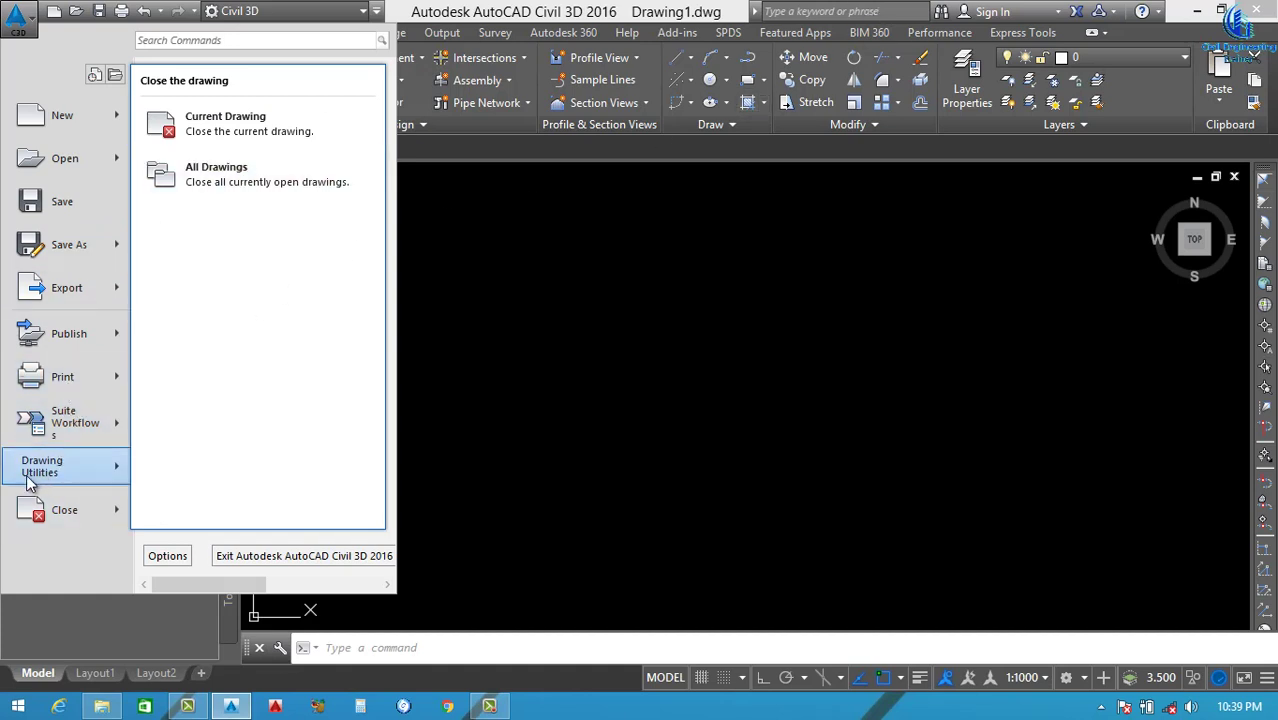
pyautogui.click(95, 468)
pyautogui.click(36, 24)
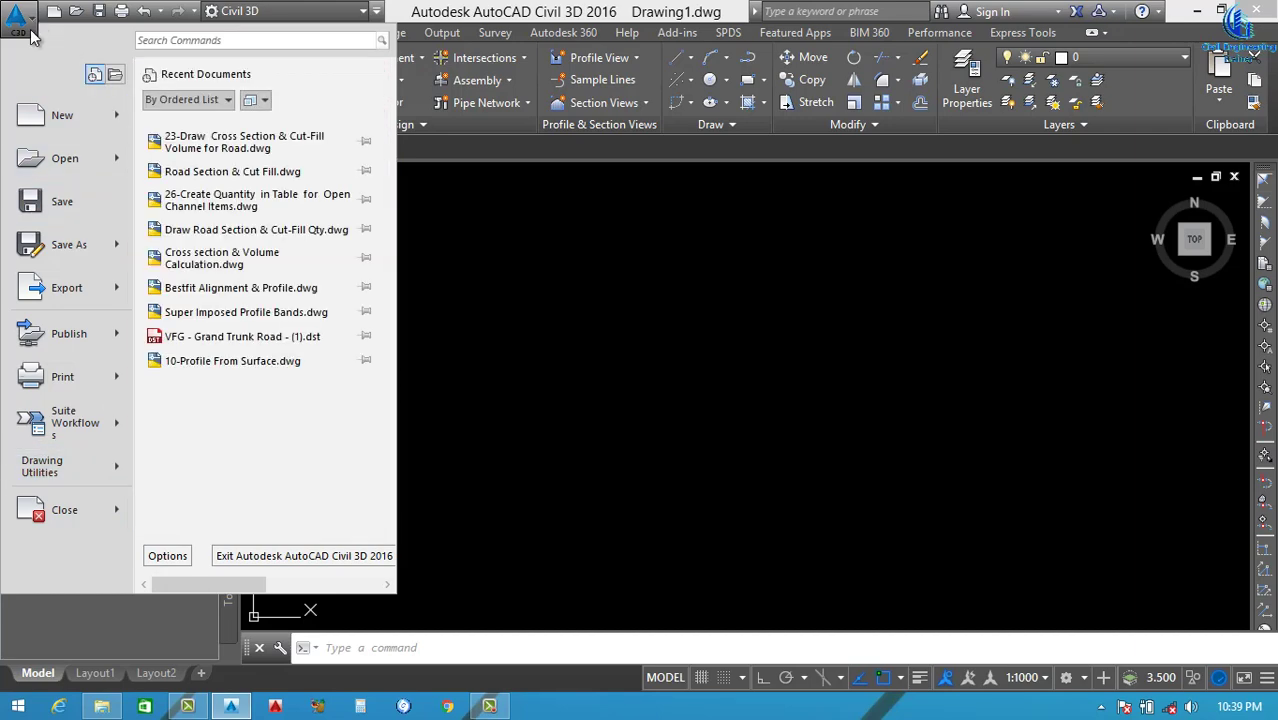
pyautogui.click(467, 234)
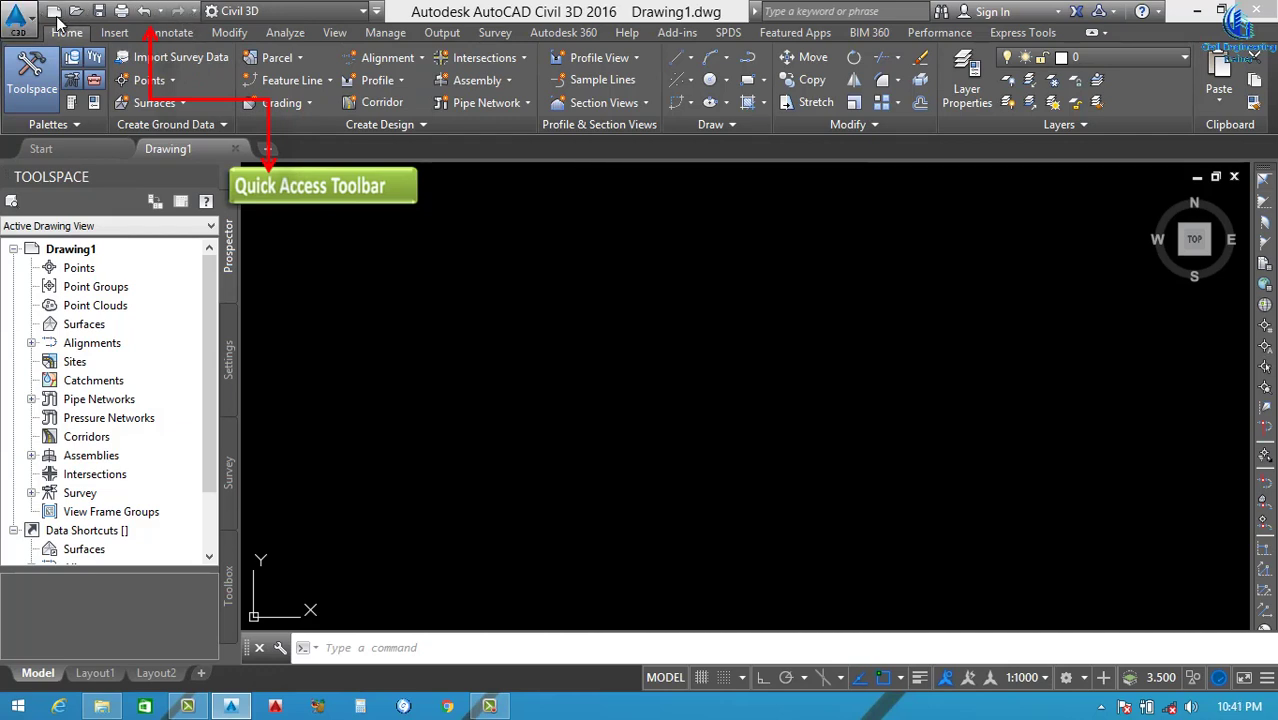
# Switch the workspace to Drafting & Annotation and from there to 3D Modeling
pyautogui.click(345, 11)
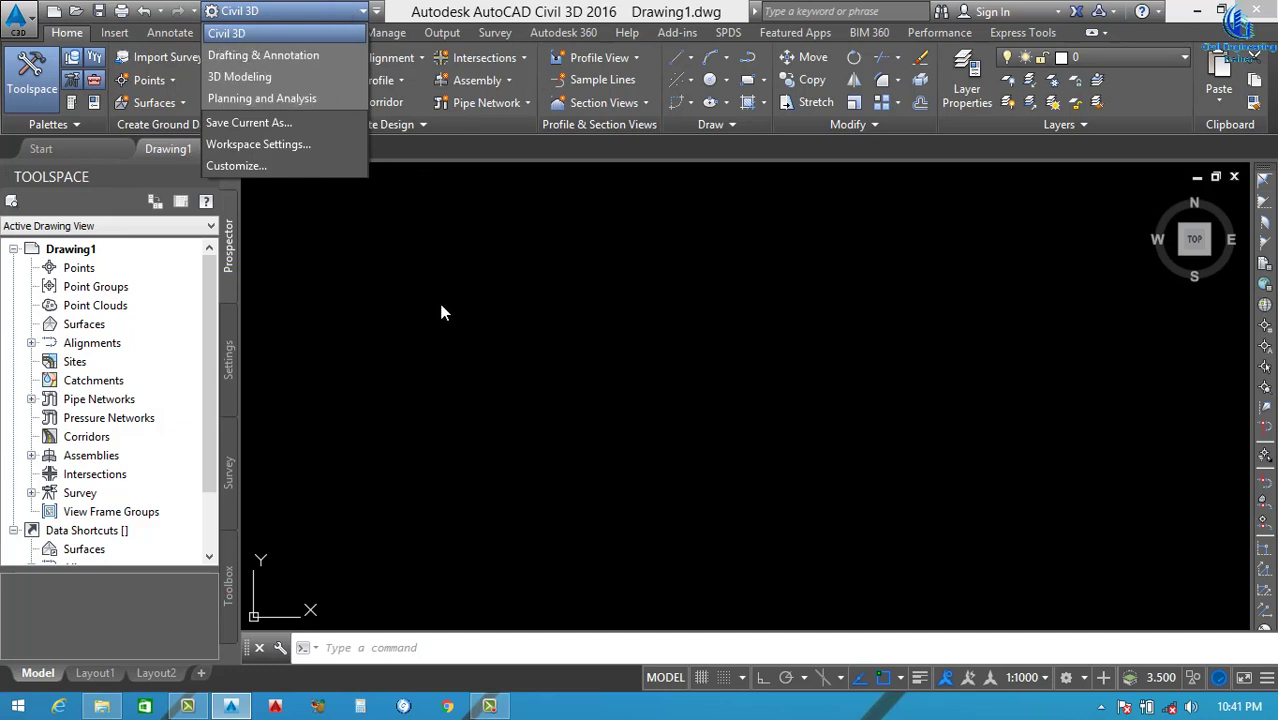
pyautogui.click(260, 56)
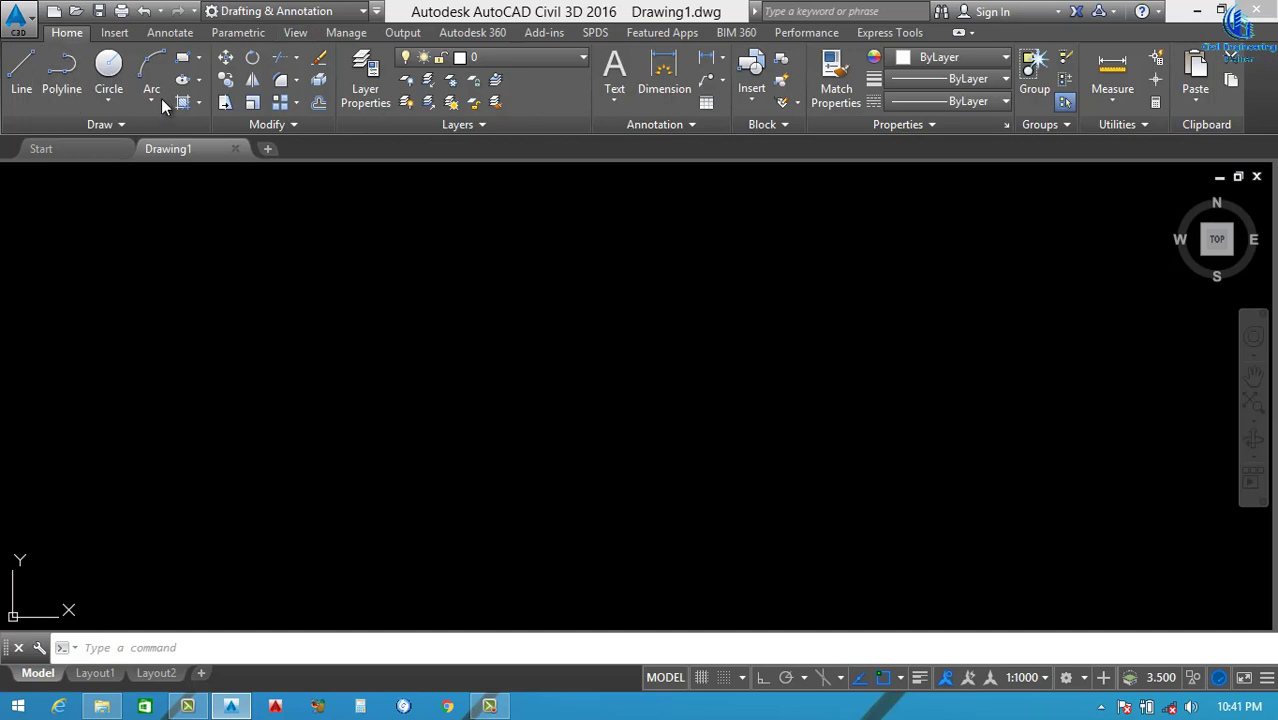
pyautogui.click(357, 12)
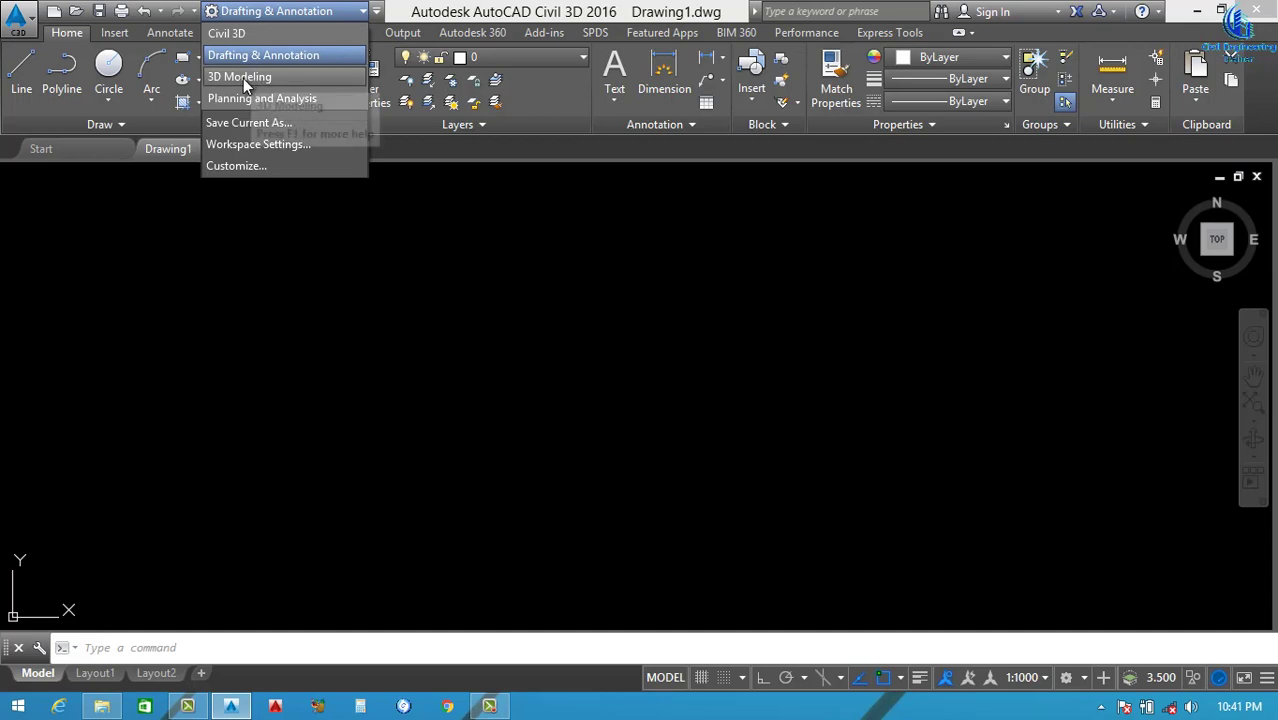
pyautogui.click(243, 78)
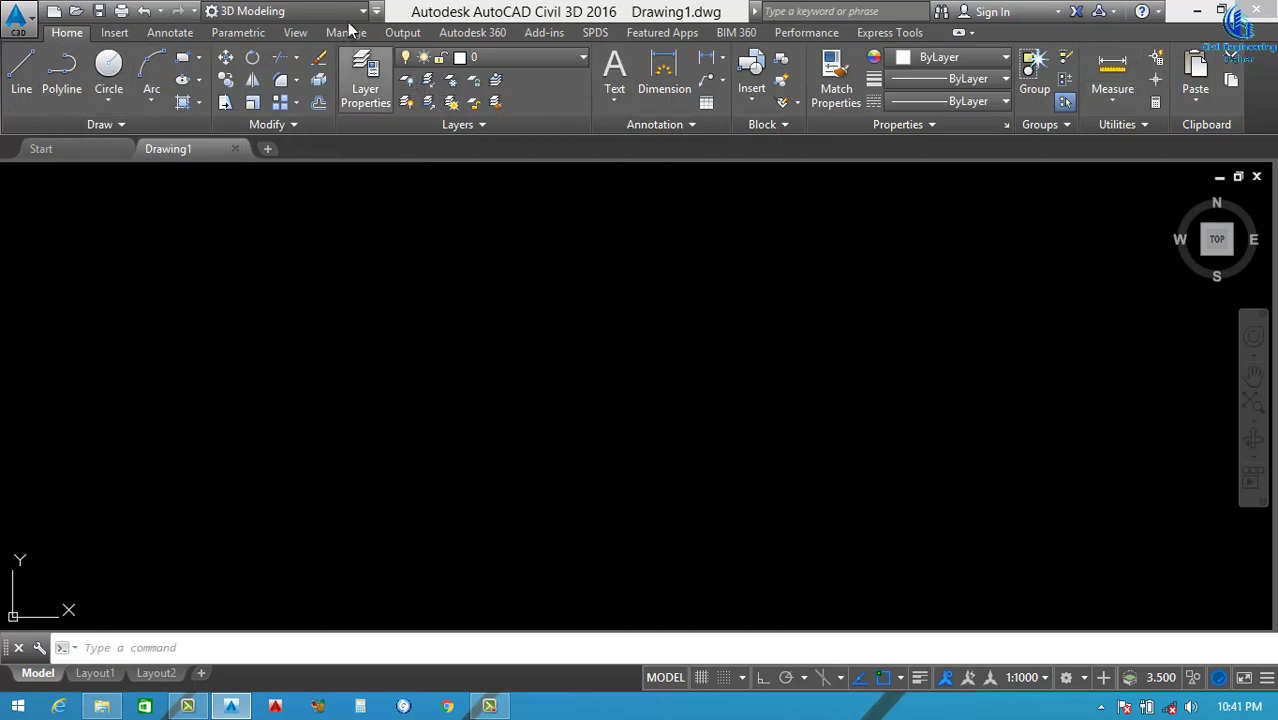
pyautogui.hotkey('ctrl', '0')
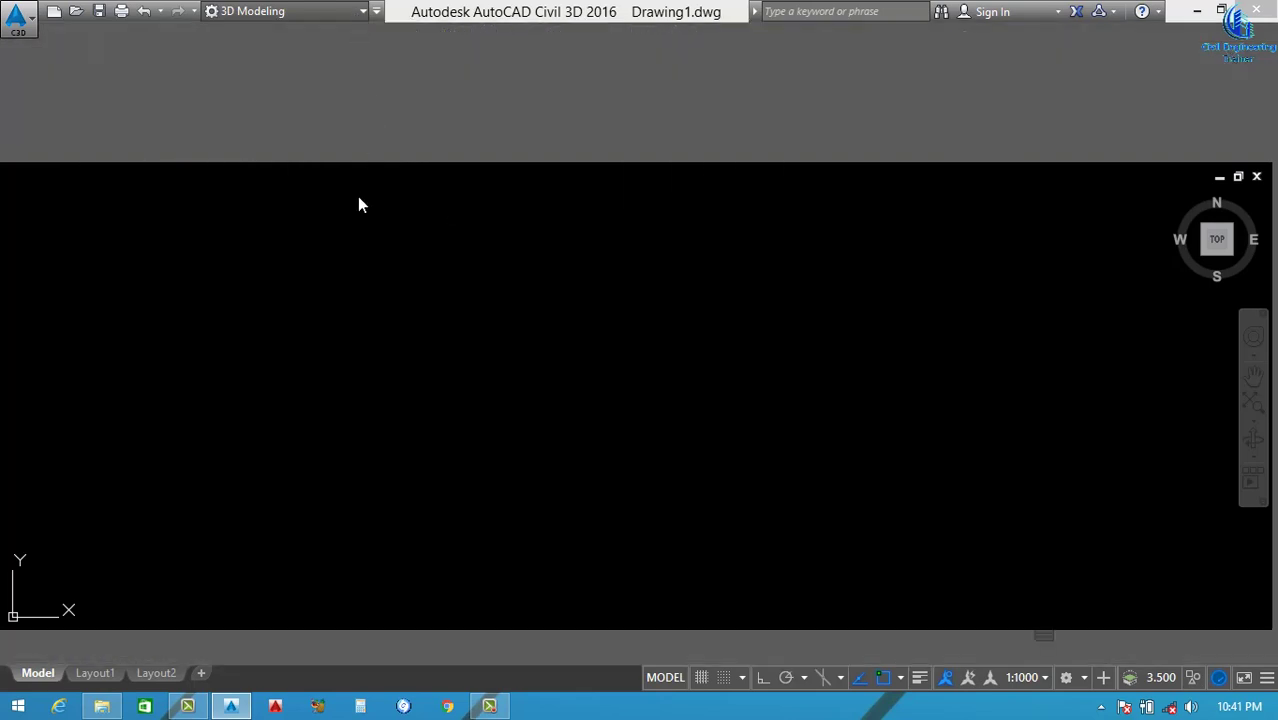
pyautogui.hotkey('ctrl', '3')
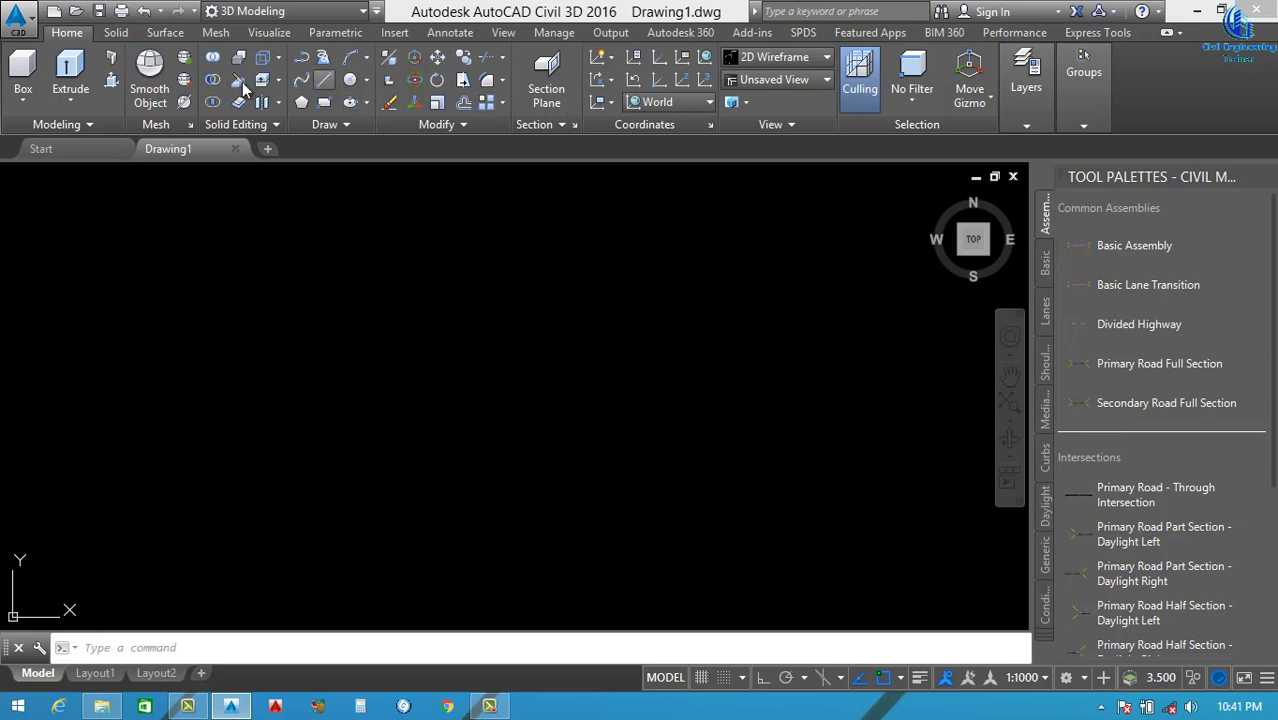
# Switch the workspace back to Civil 3D
pyautogui.click(333, 15)
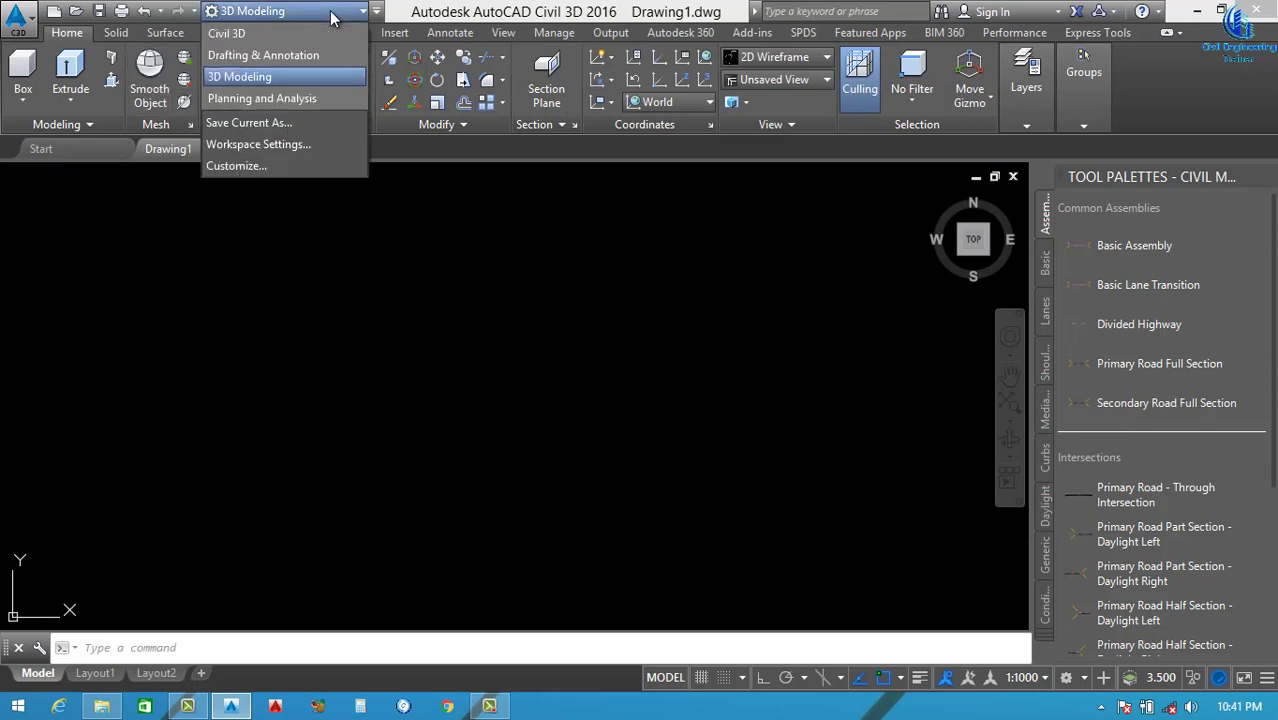
pyautogui.click(257, 33)
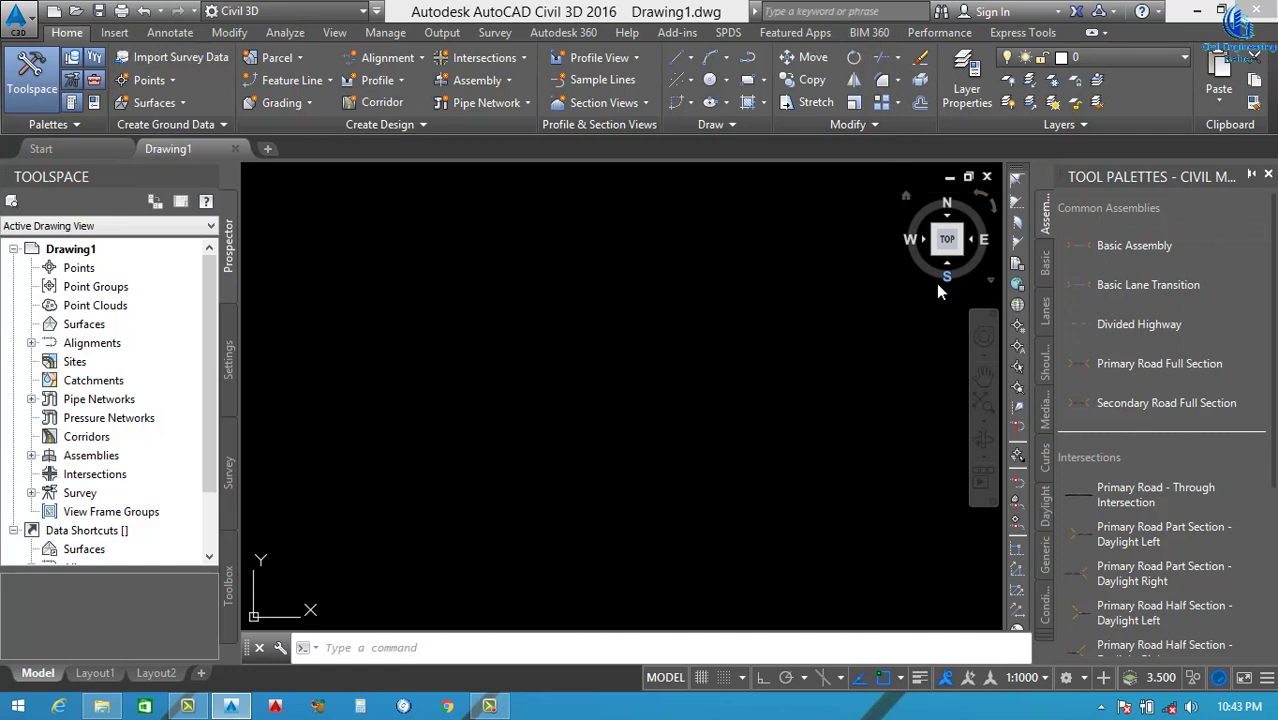
# Turn the empty drawing to the Front view with the ViewCube and return it to the Top view
pyautogui.moveTo(724, 358); pyautogui.dragTo(898, 266)
pyautogui.click(947, 267)
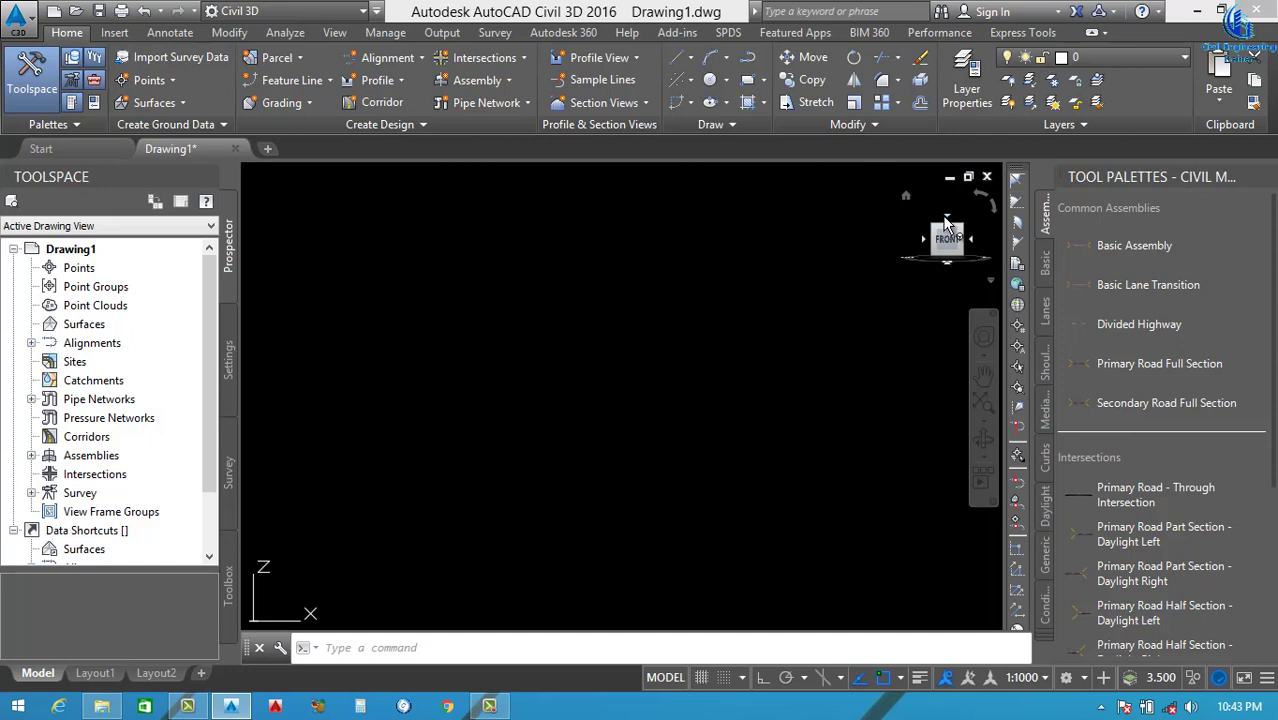
pyautogui.click(947, 221)
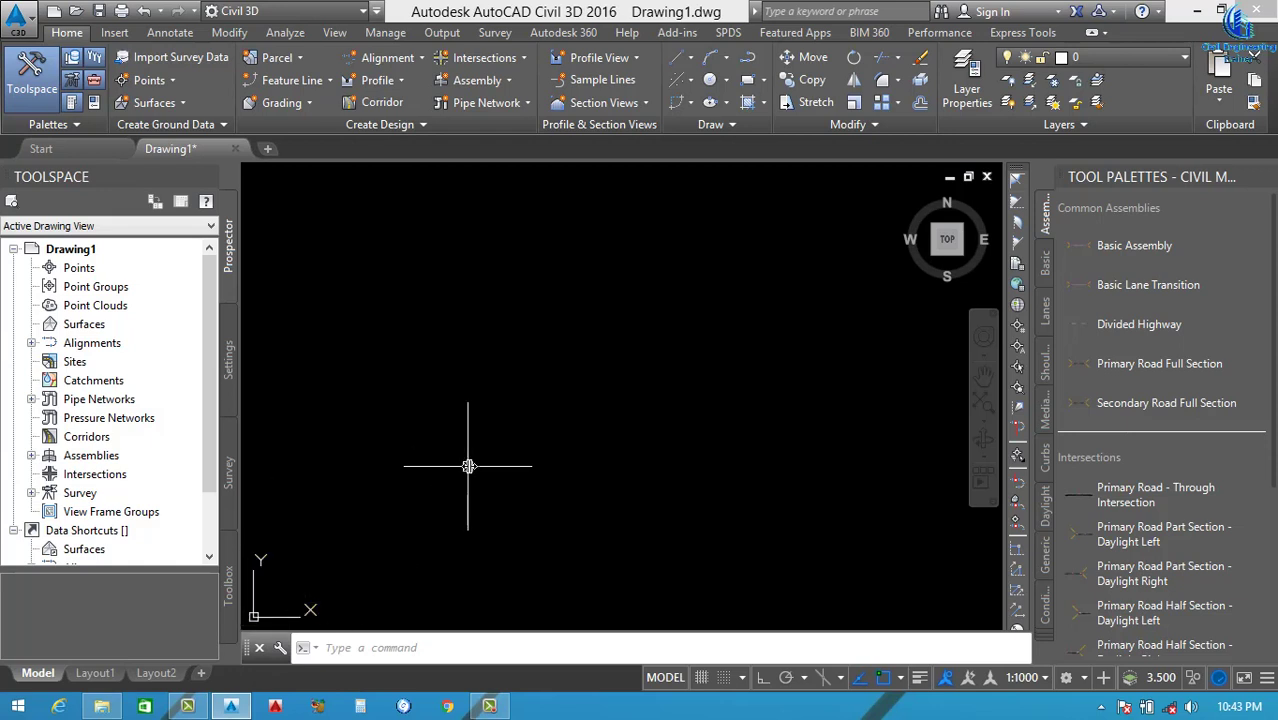
pyautogui.click(253, 618)
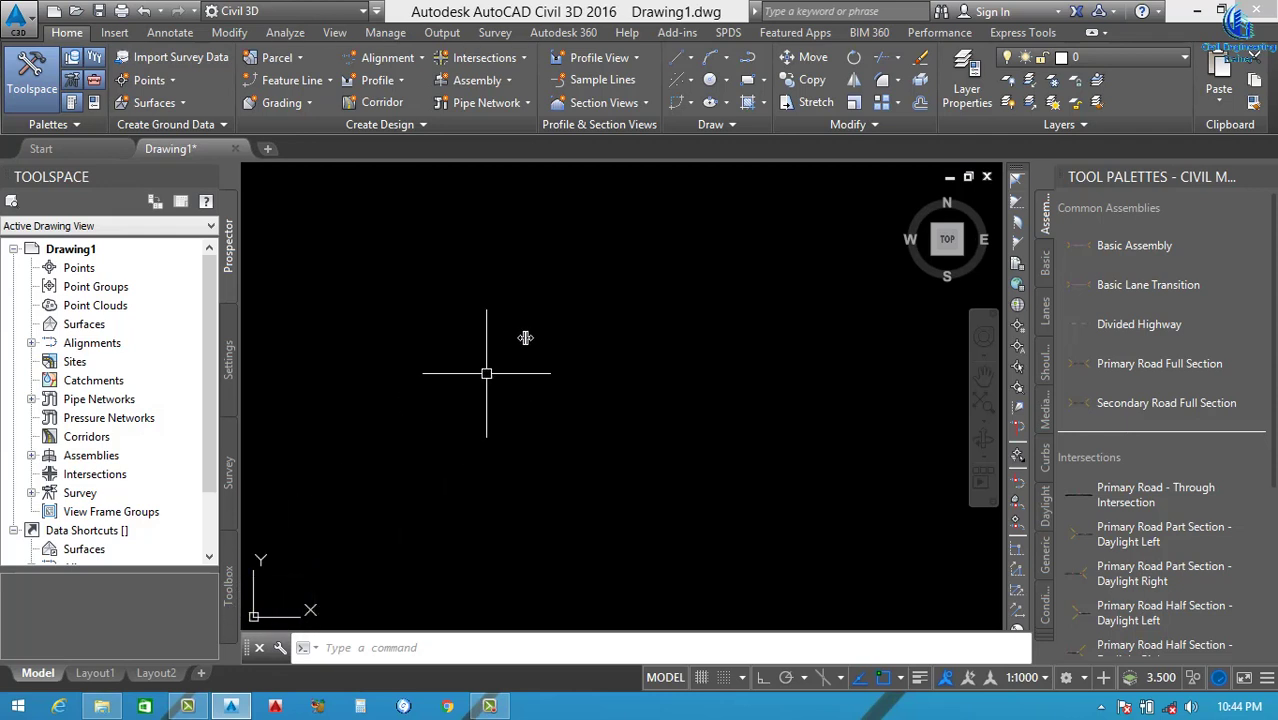
# Hide the tool palettes to widen the drawing area
pyautogui.hotkey('ctrl', '3')
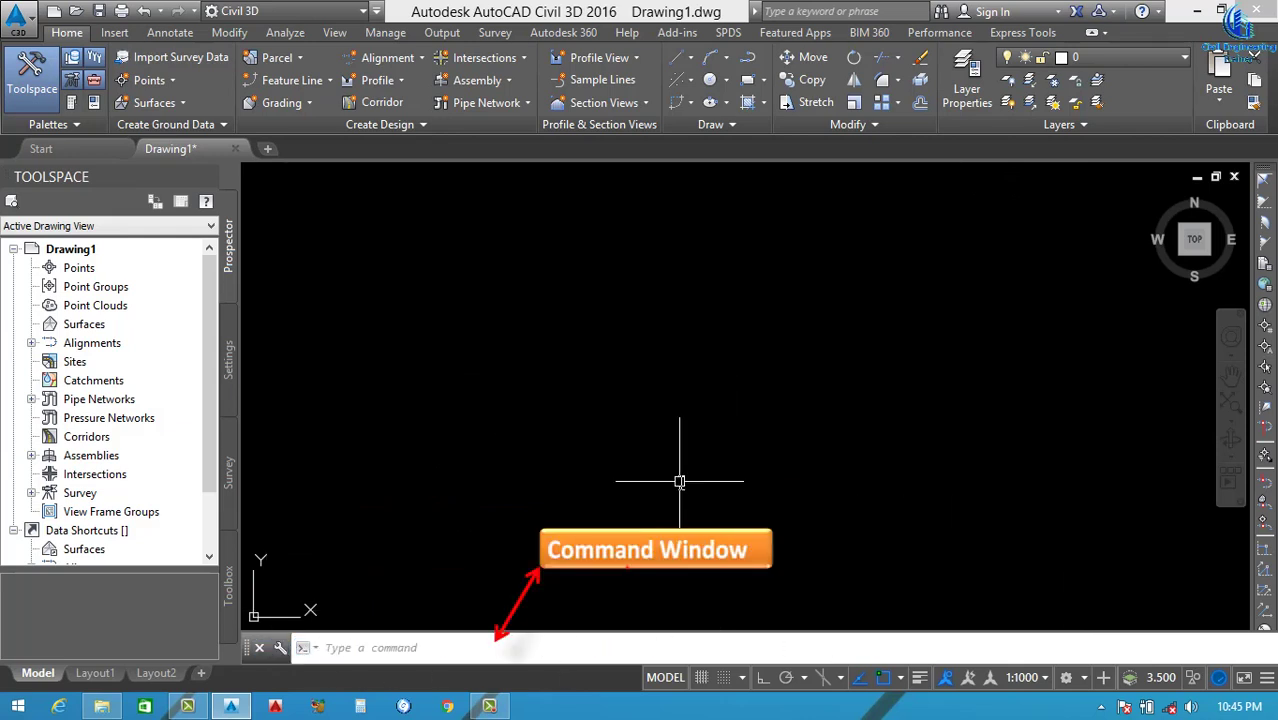
pyautogui.click(644, 440)
pyautogui.click(660, 434)
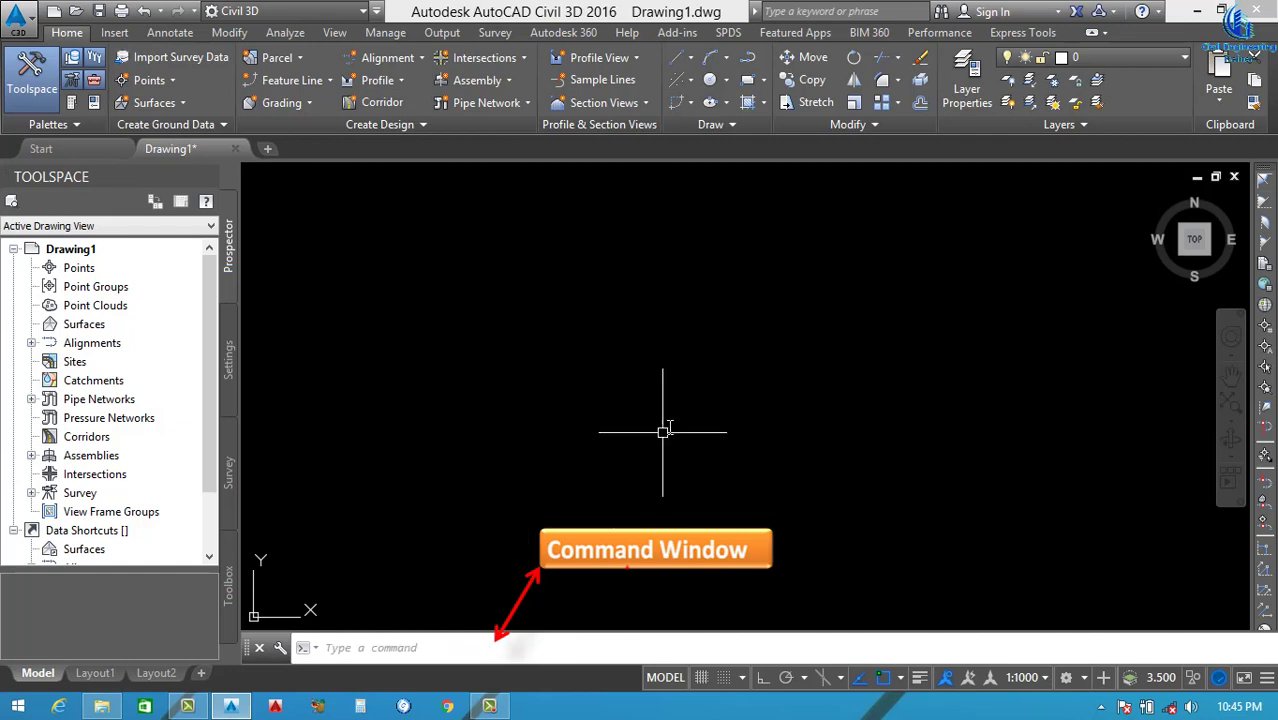
# Draw a very short, nearly vertical line near the middle of the drawing area with the LINE command
pyautogui.write('l')
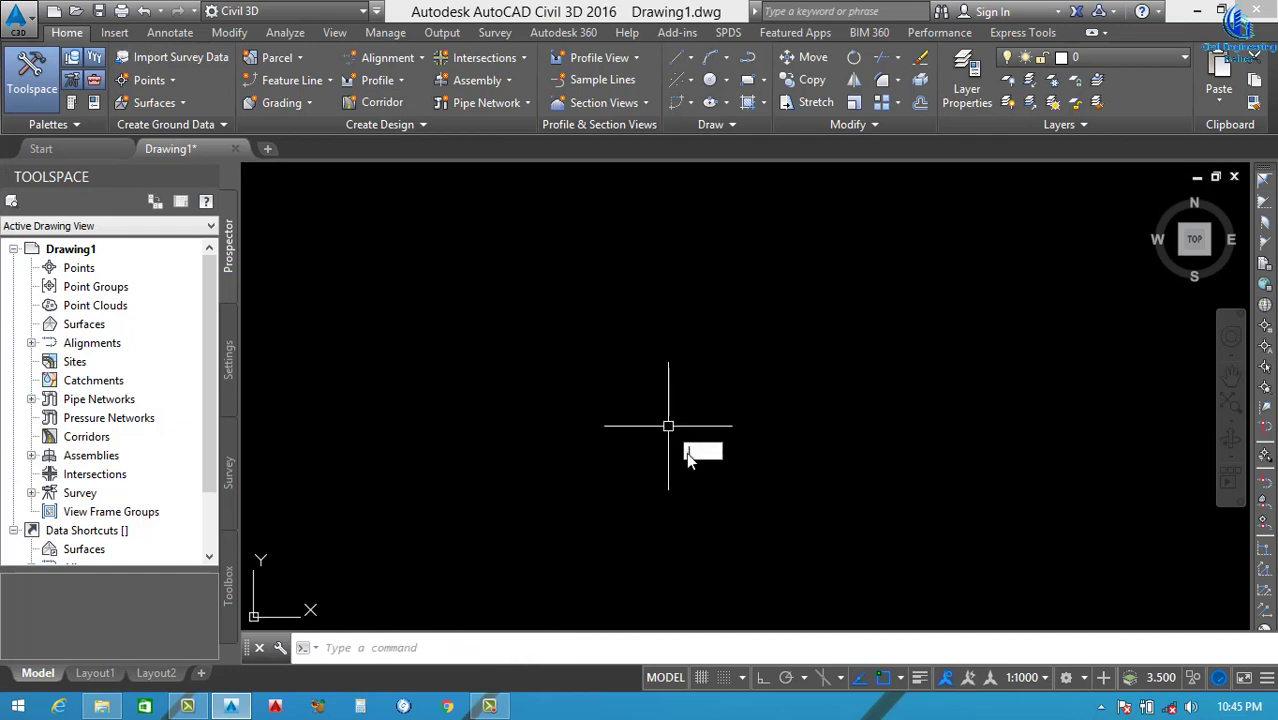
pyautogui.press('Return')
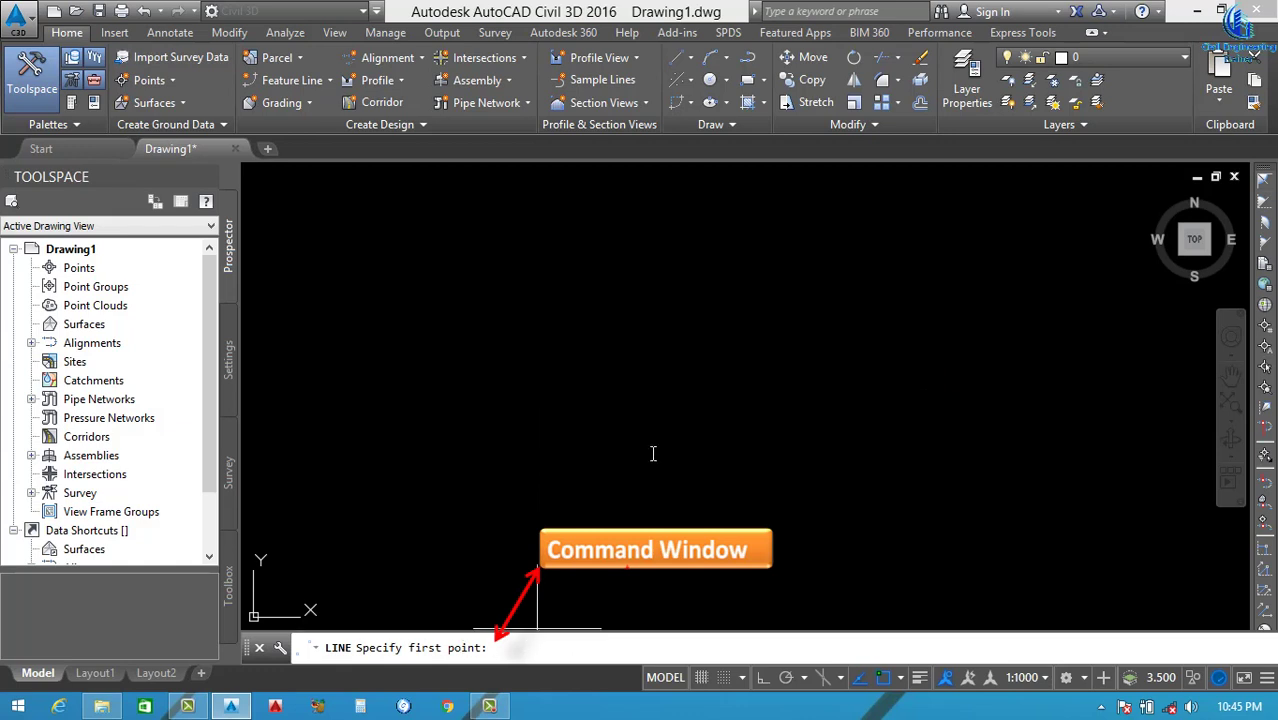
pyautogui.click(700, 403)
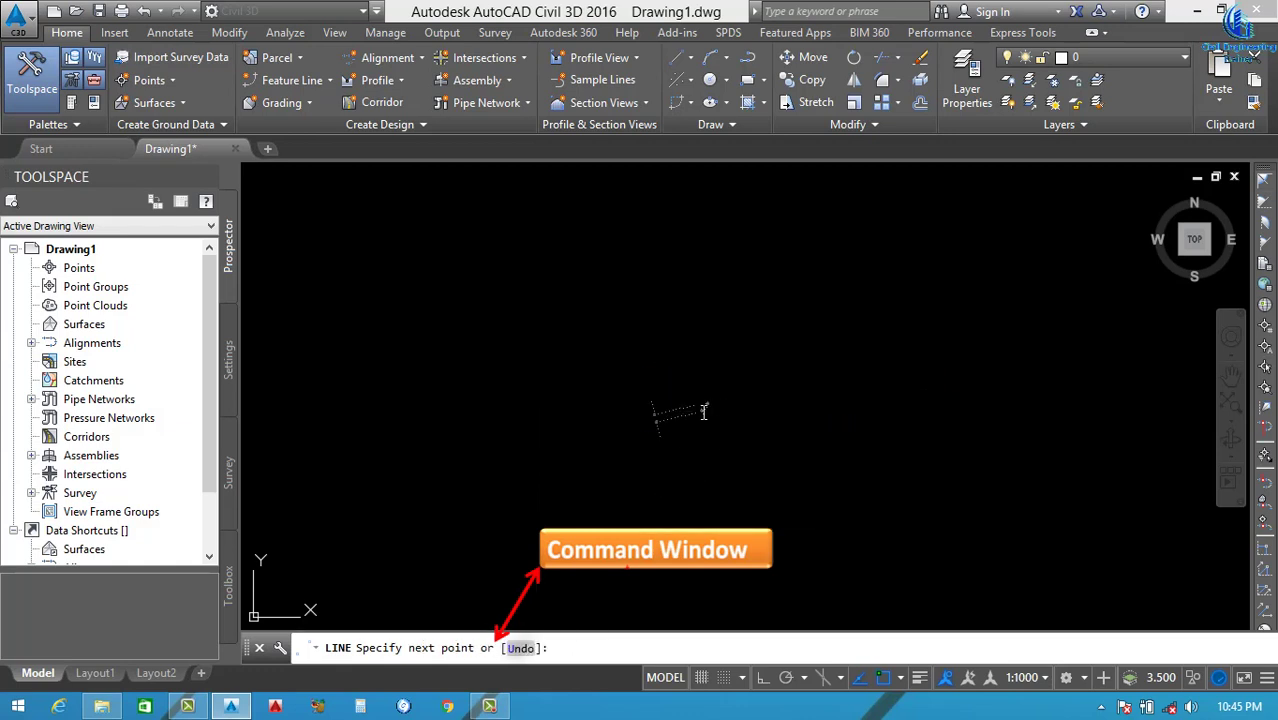
pyautogui.click(702, 411)
pyautogui.press('Escape')
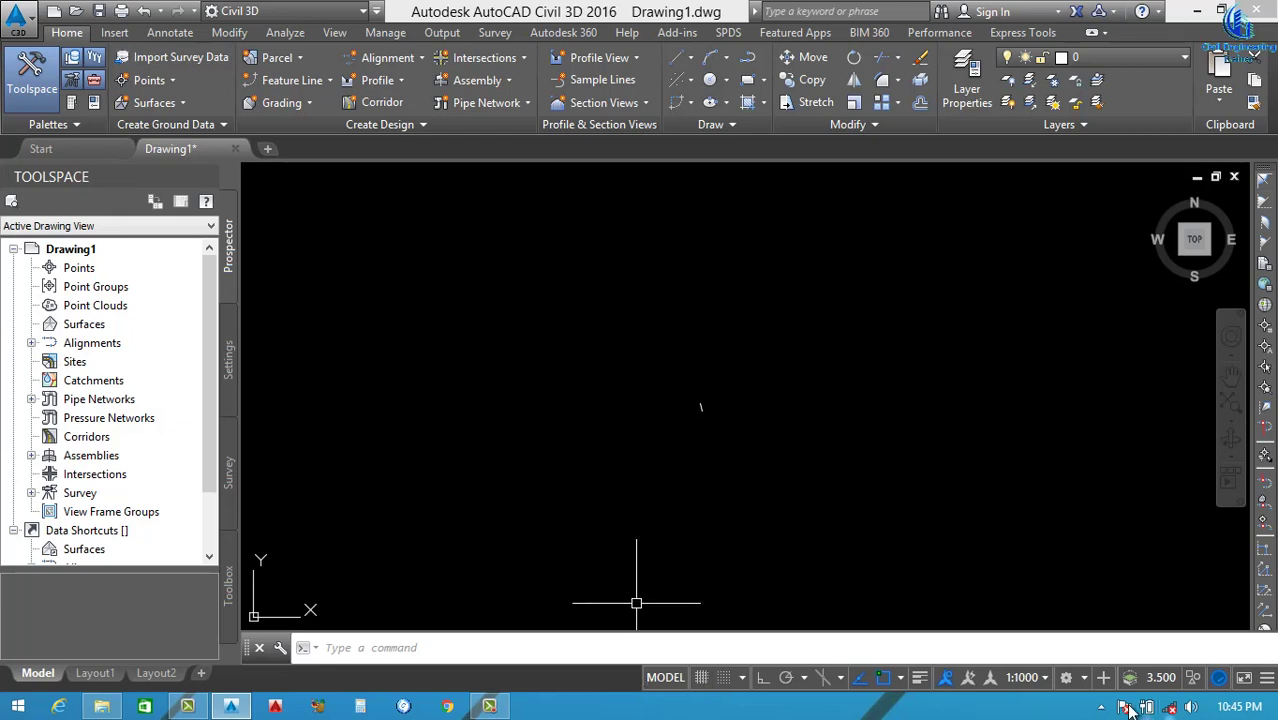
# Turn the drawing grid on and off again, and view the list of annotation scales without choosing one
pyautogui.click(702, 679)
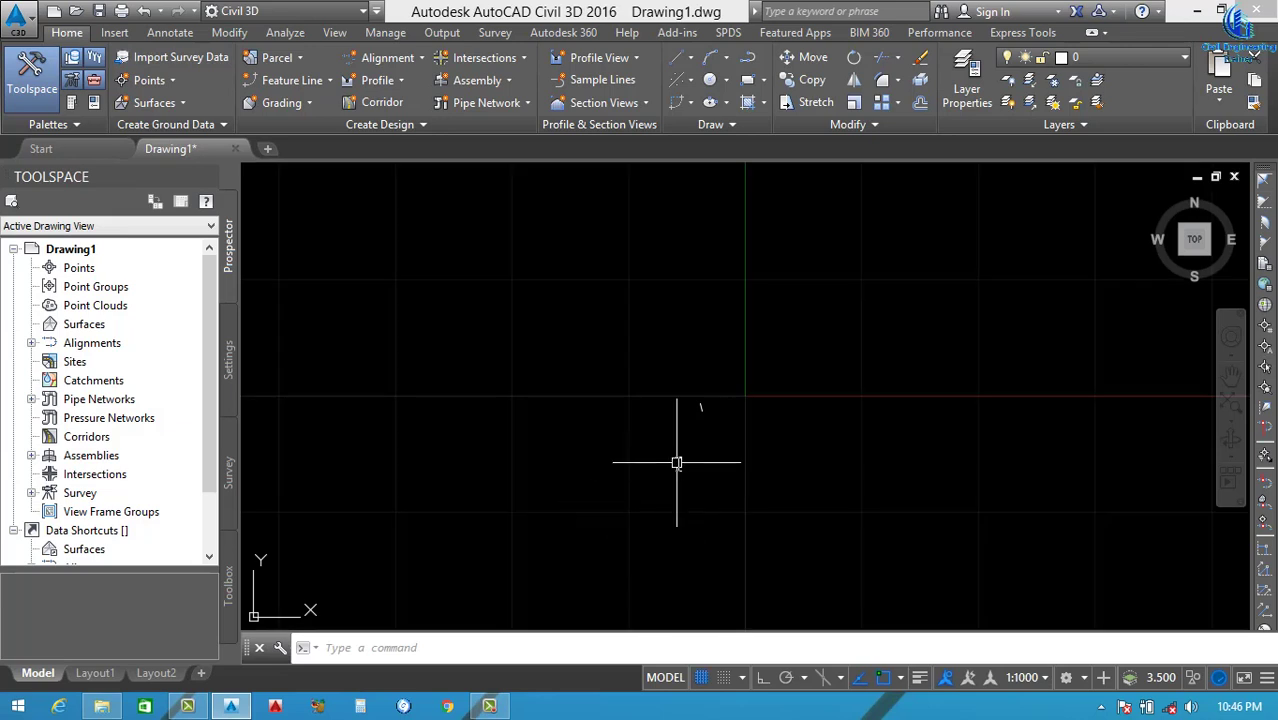
pyautogui.press('F7')
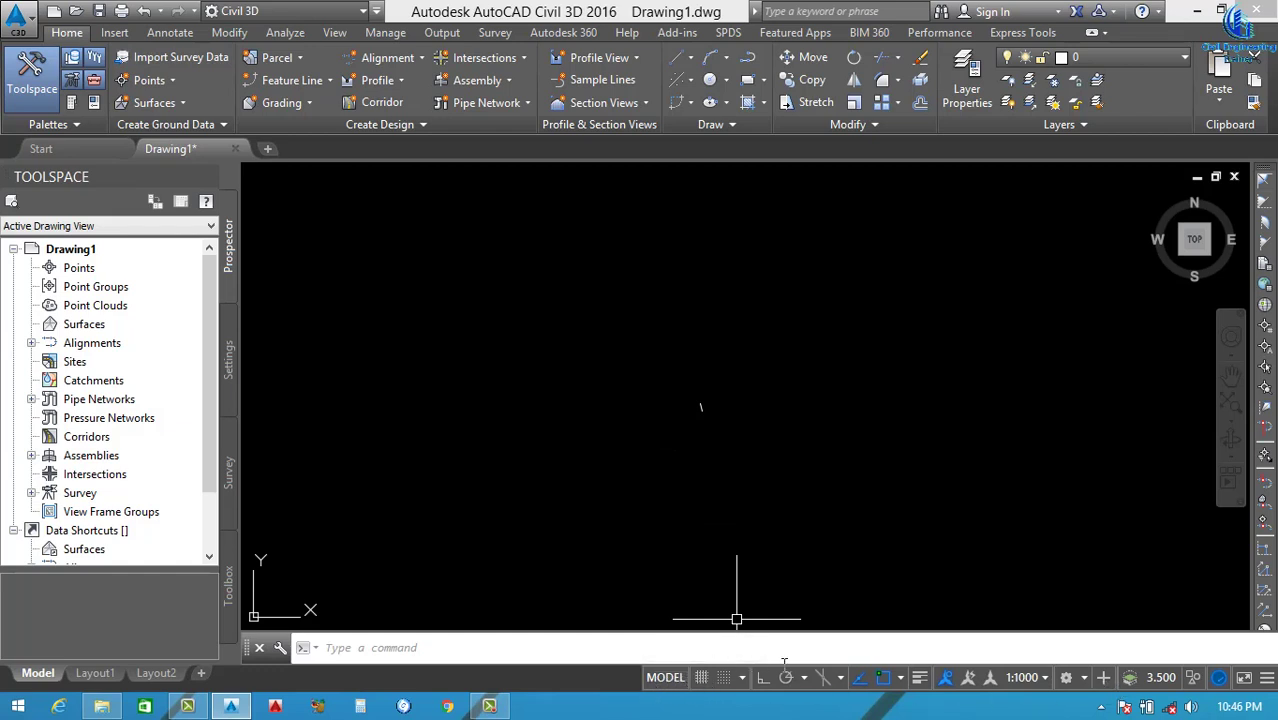
pyautogui.click(1045, 678)
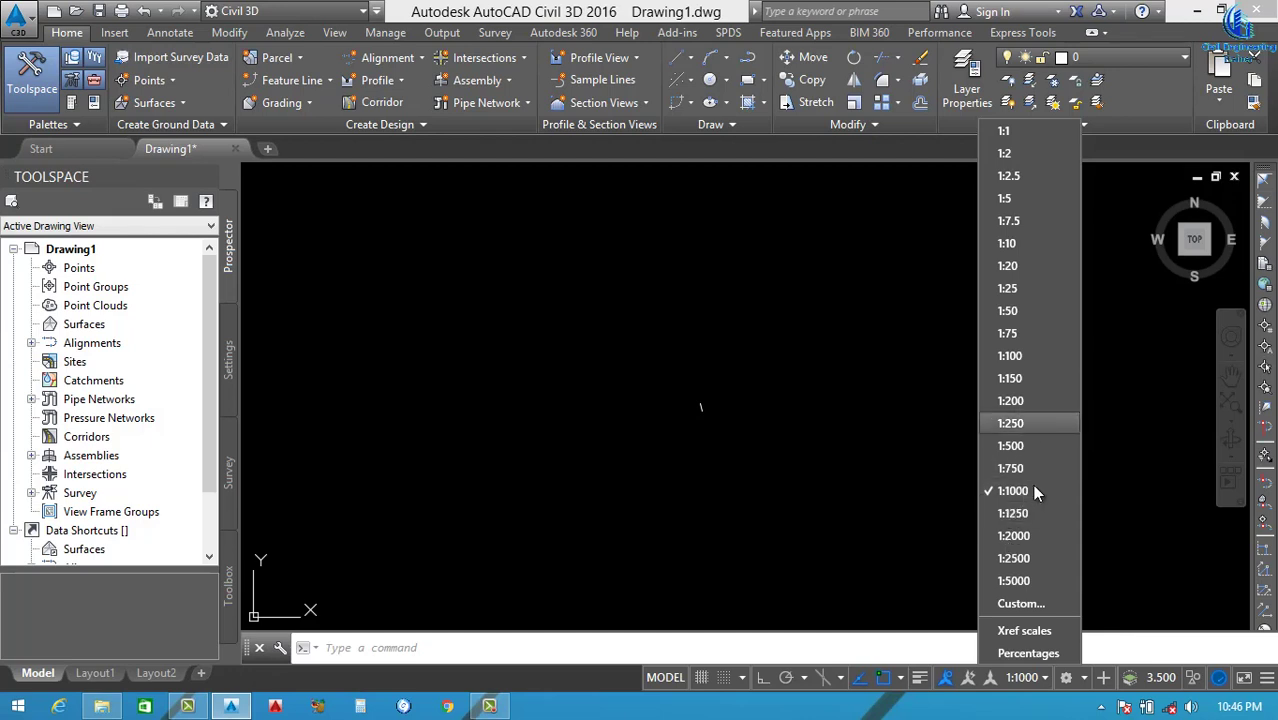
pyautogui.click(1120, 535)
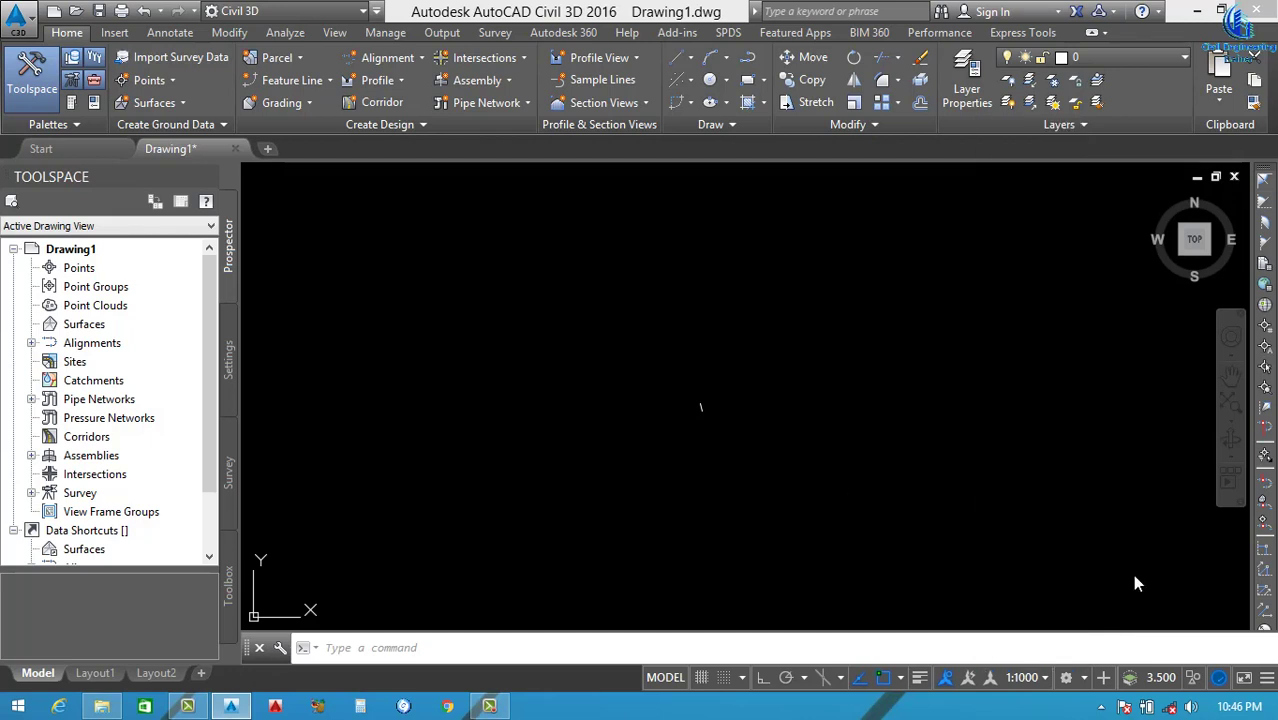
# View the list of available workspaces without choosing one
pyautogui.click(1086, 679)
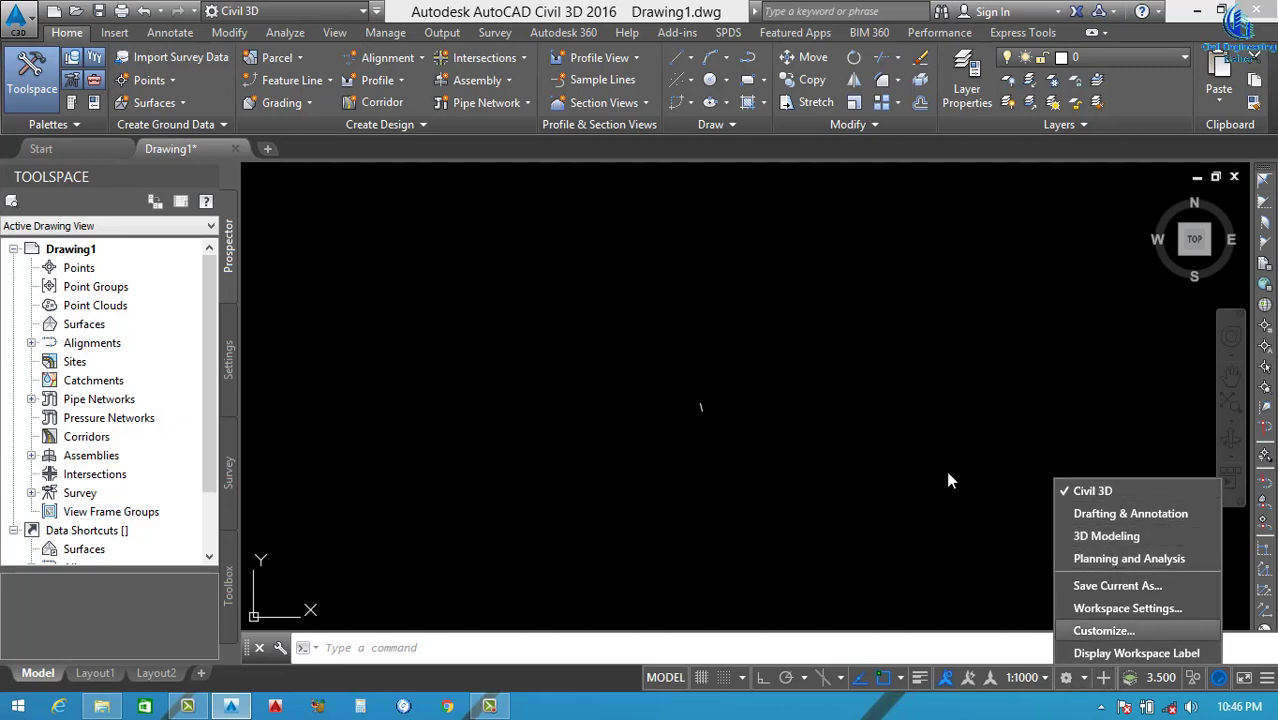
pyautogui.click(892, 408)
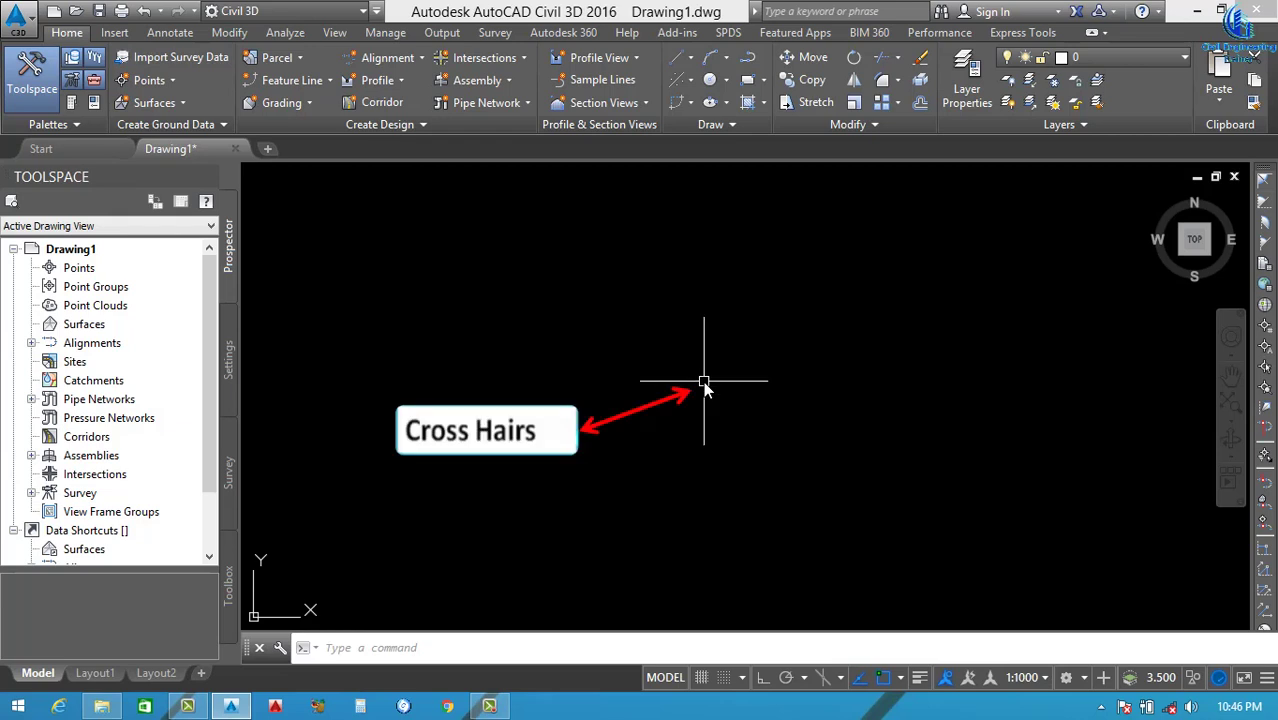
# Enlarge the crosshair size to 46 in the display options and apply the change
pyautogui.write('o')
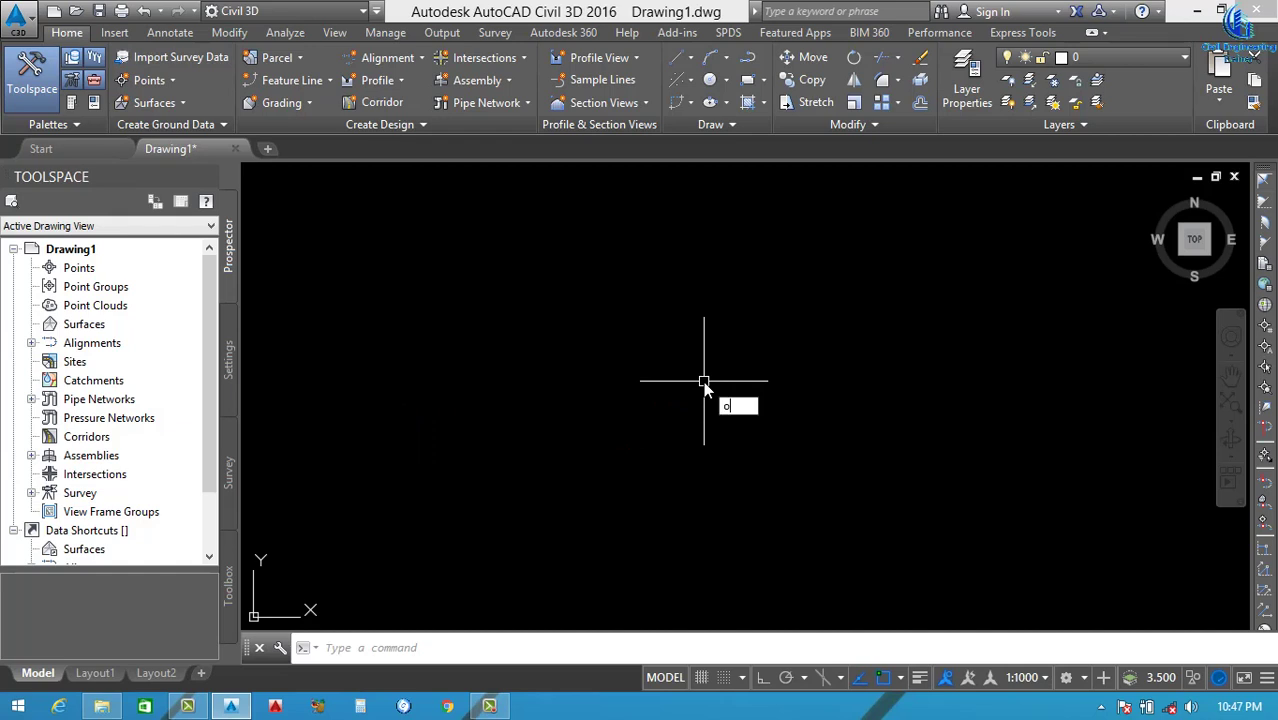
pyautogui.press('Return')
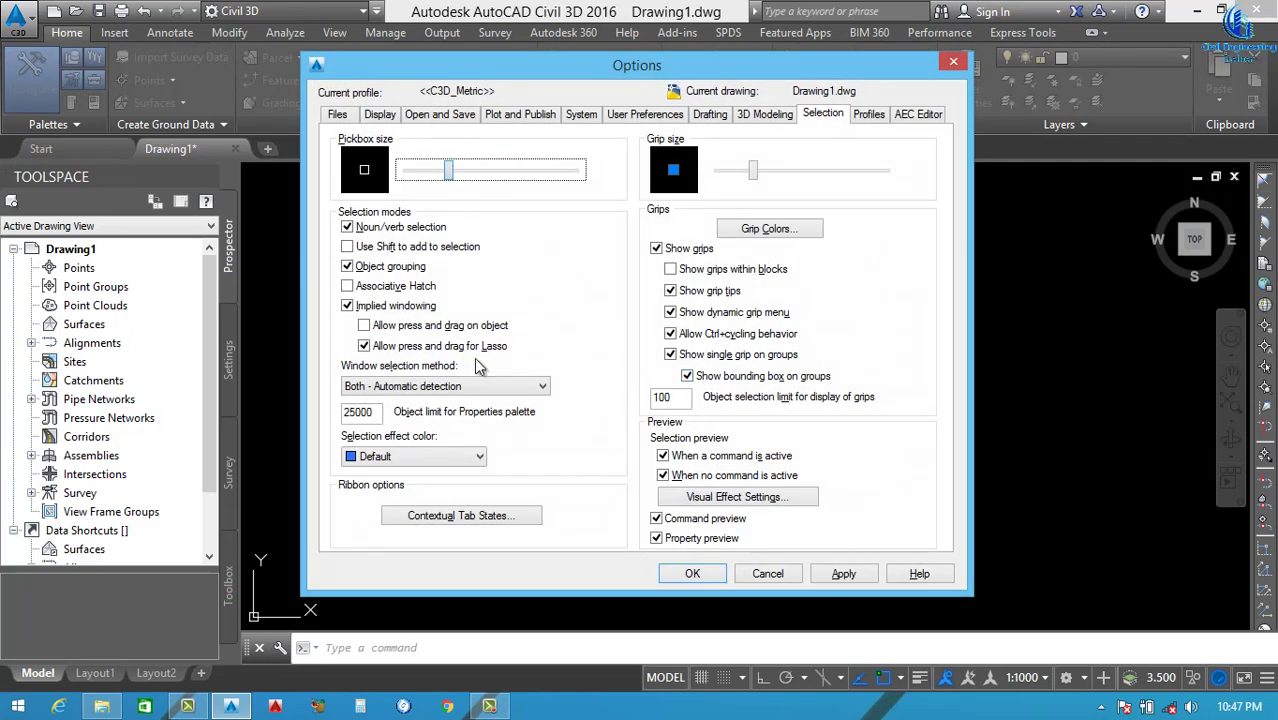
pyautogui.click(381, 116)
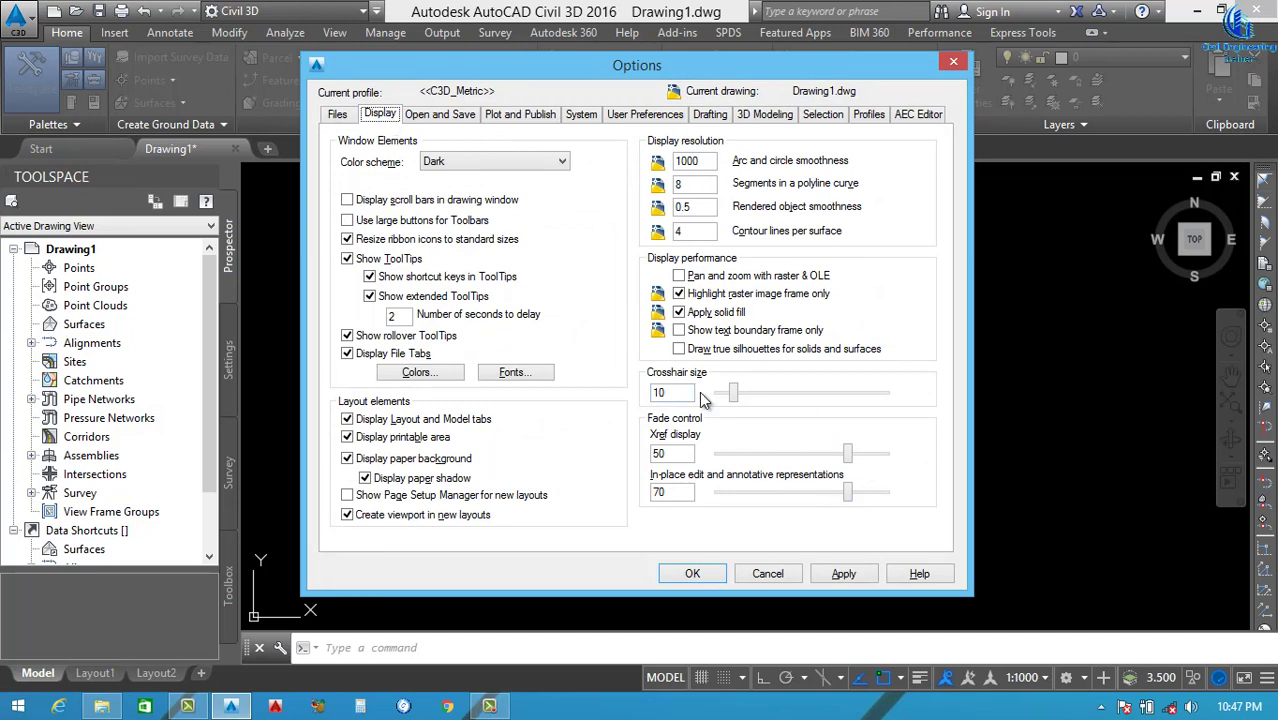
pyautogui.click(734, 394)
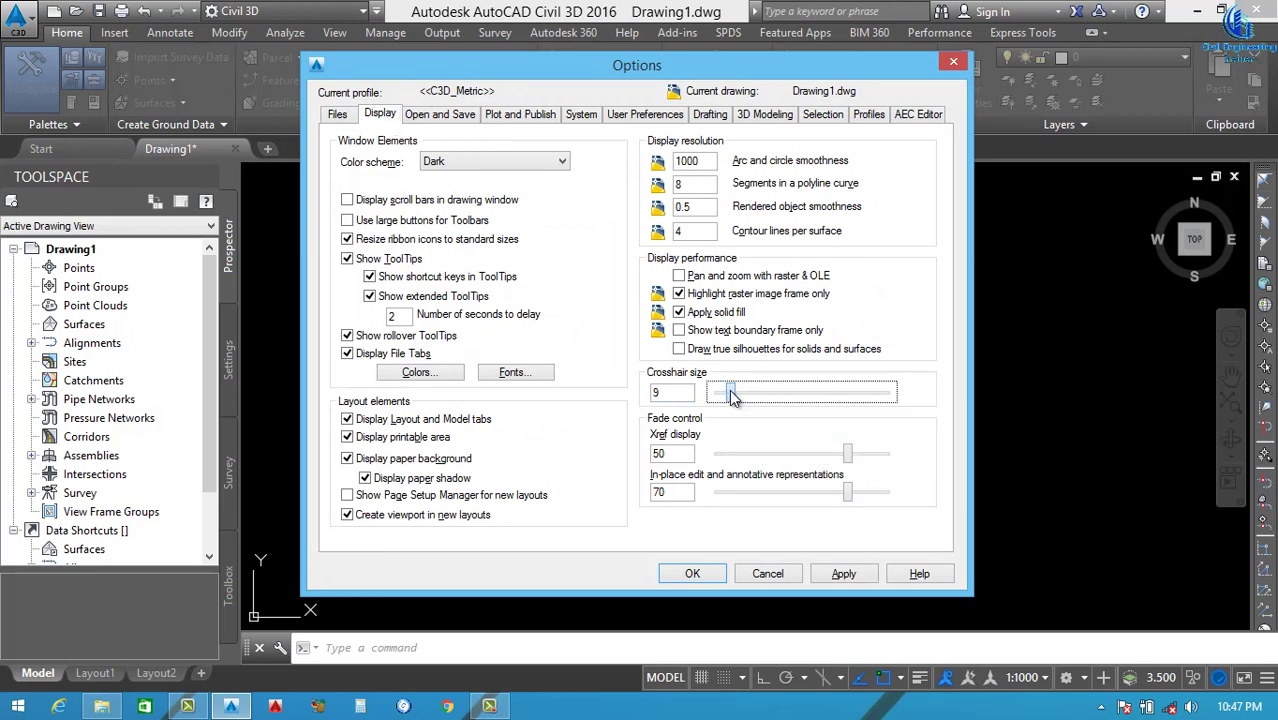
pyautogui.moveTo(733, 396); pyautogui.dragTo(793, 395)
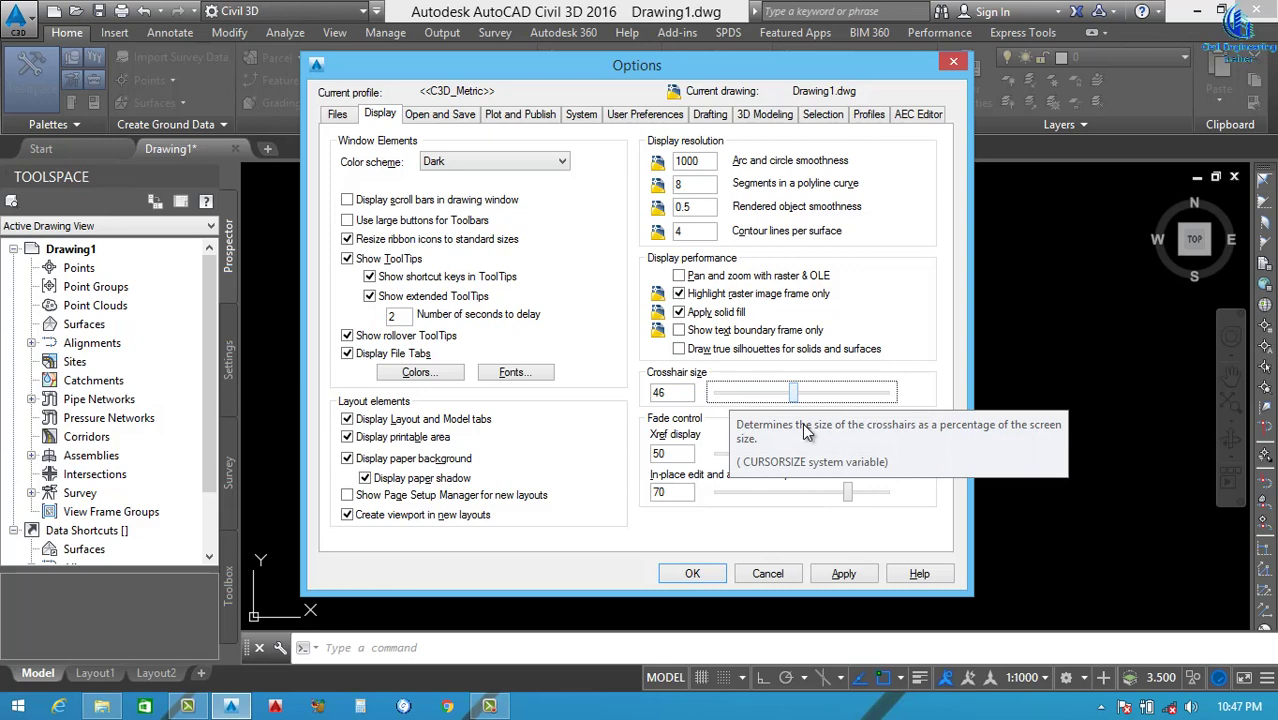
pyautogui.click(842, 574)
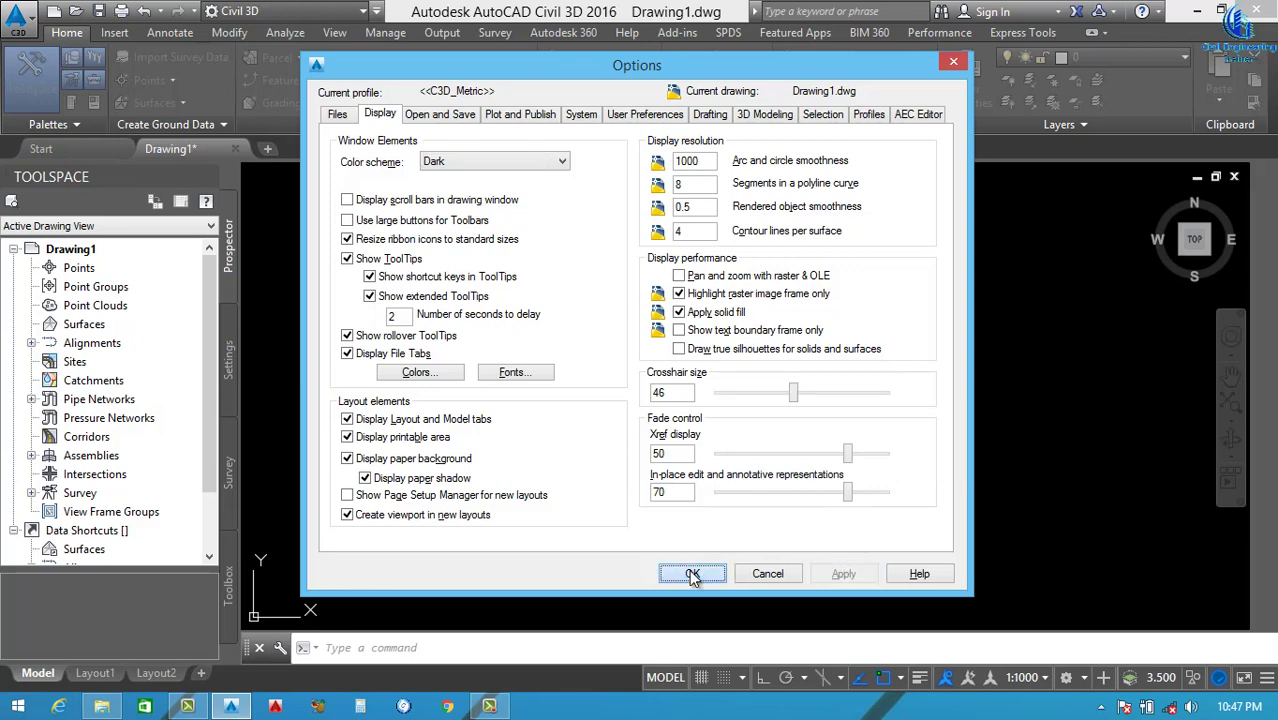
pyautogui.click(692, 575)
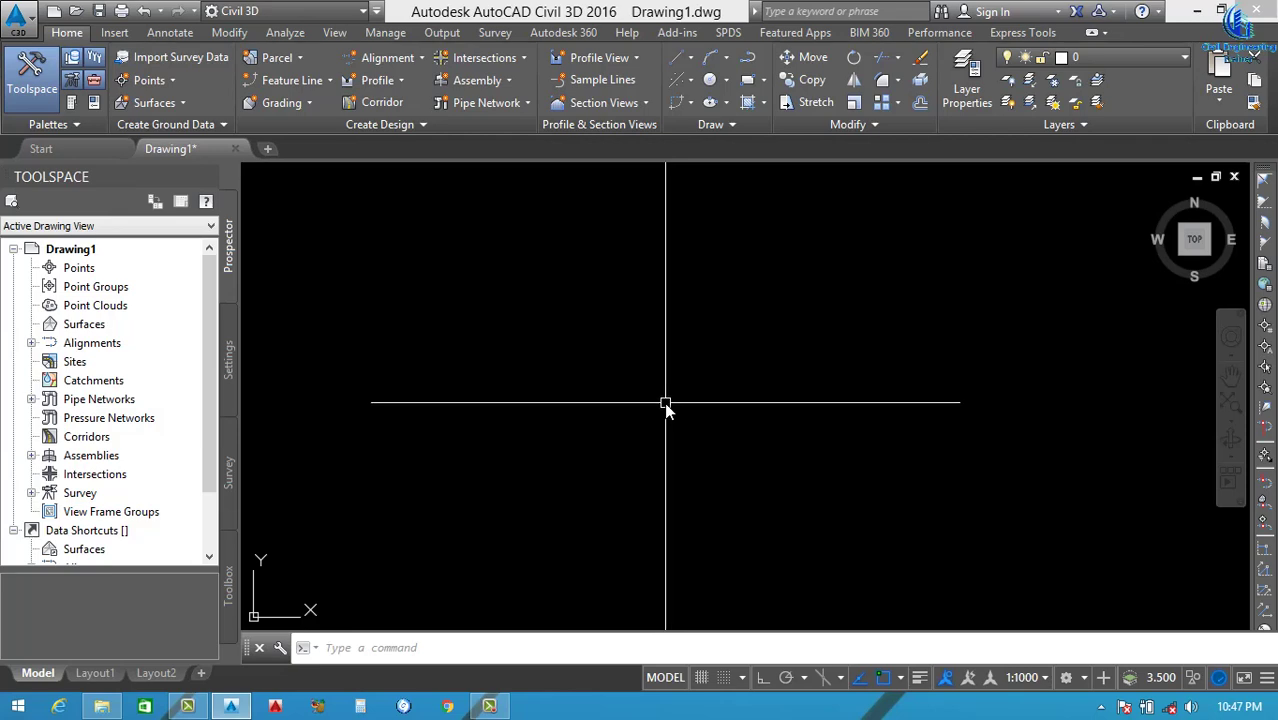
# Reduce the crosshair size to 5 in the display options and apply the change
pyautogui.write('op')
pyautogui.press('Return')
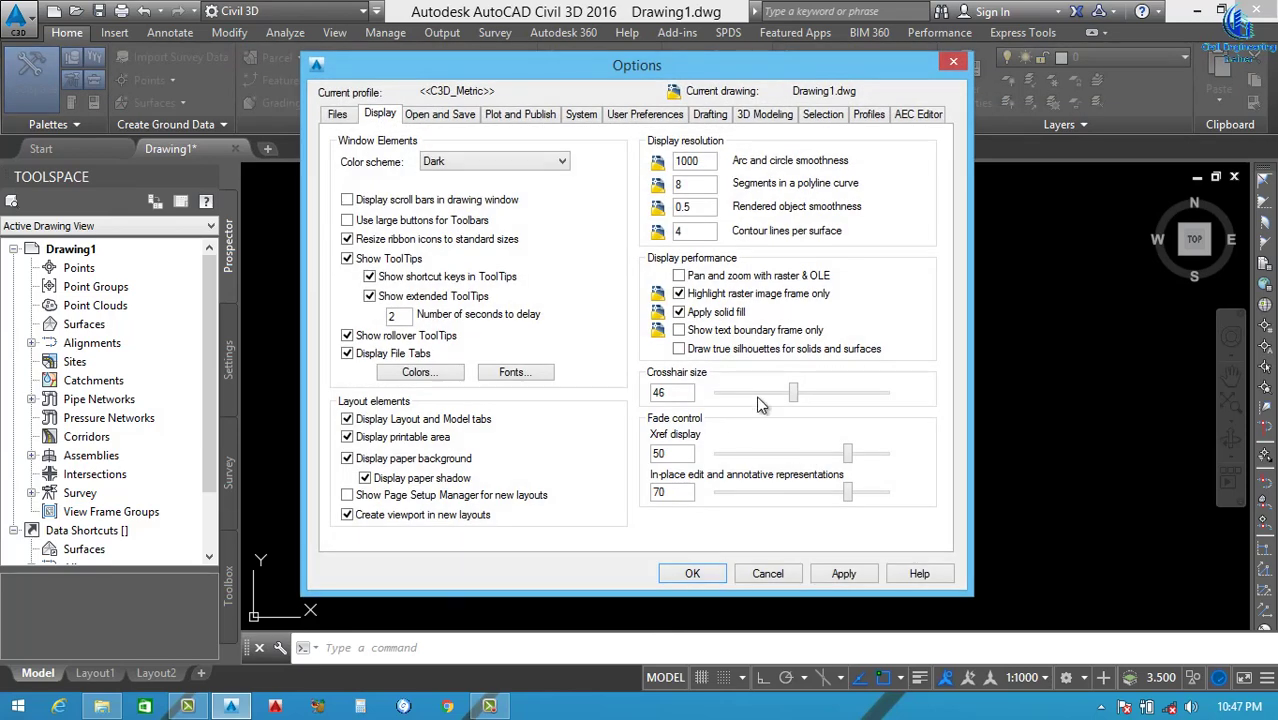
pyautogui.moveTo(748, 404); pyautogui.dragTo(723, 413)
pyautogui.click(820, 571)
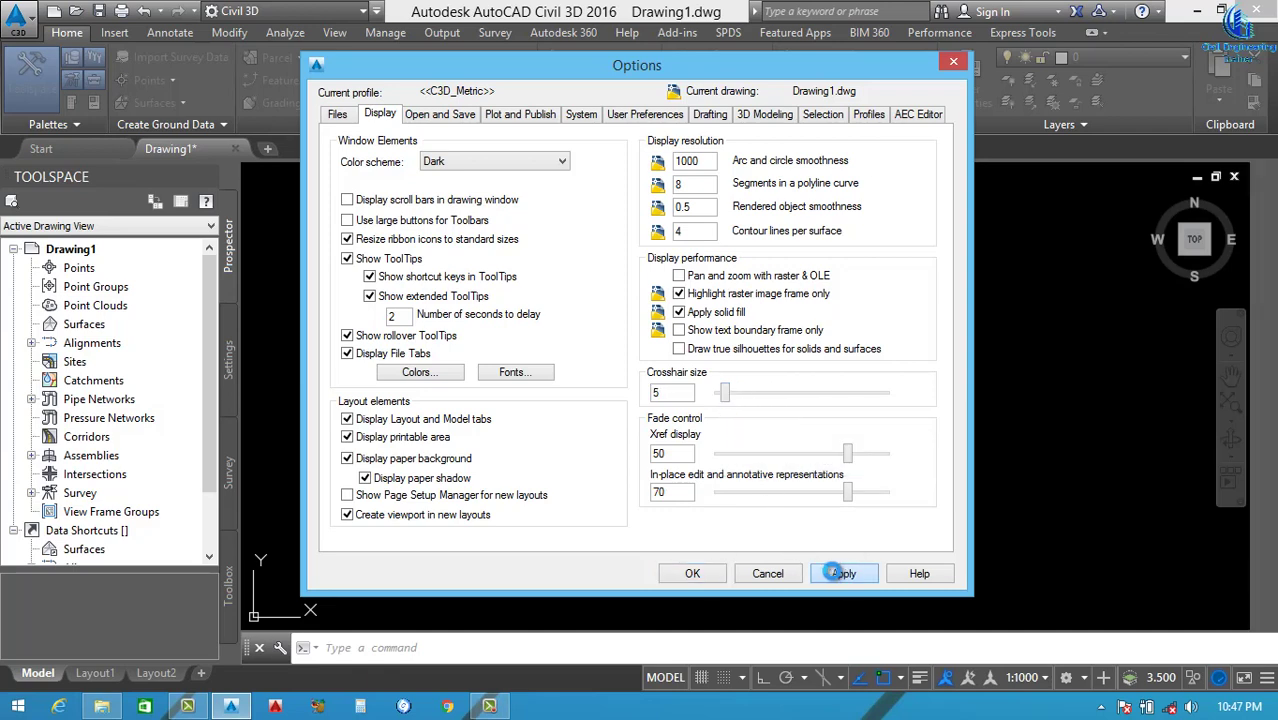
pyautogui.click(692, 574)
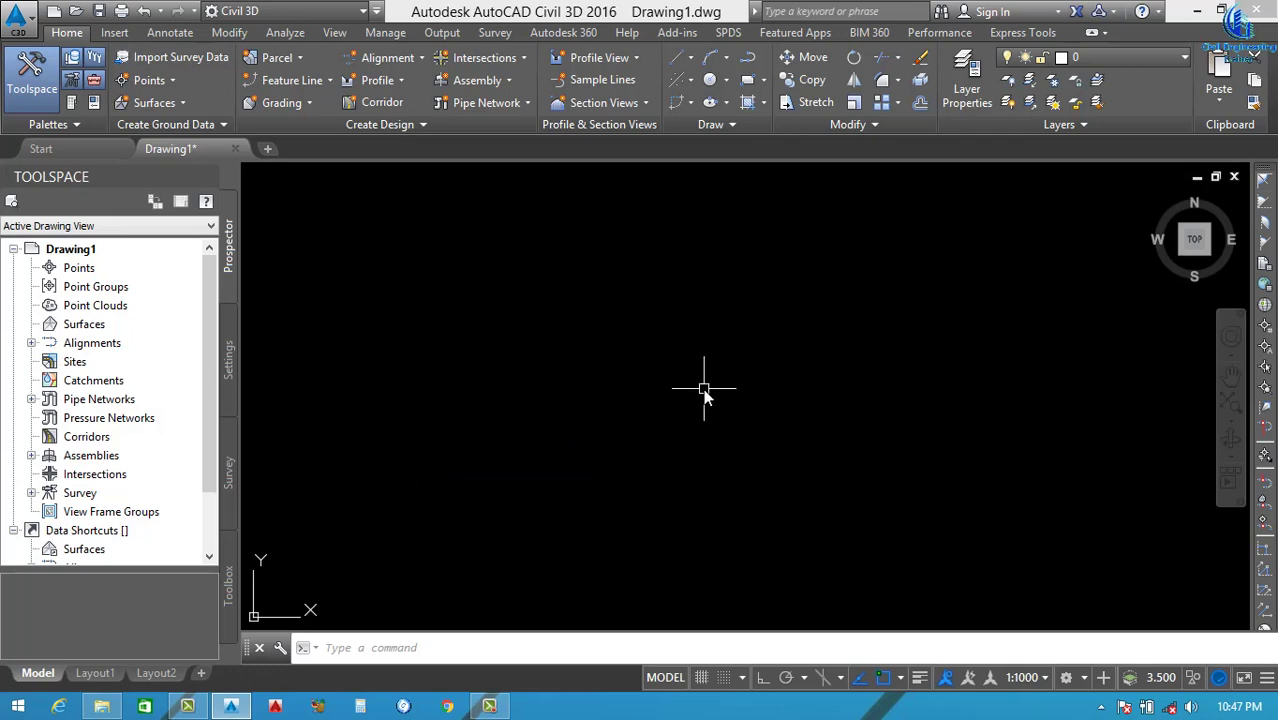
pyautogui.click(843, 323)
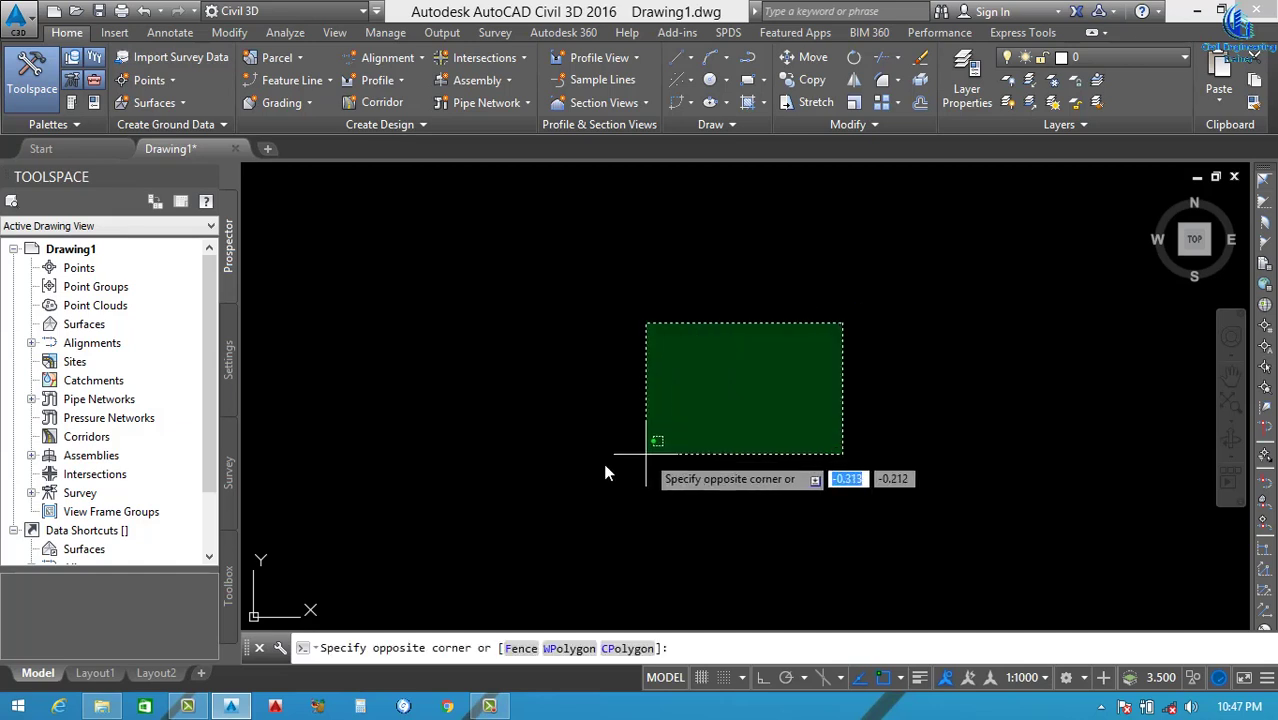
pyautogui.click(661, 457)
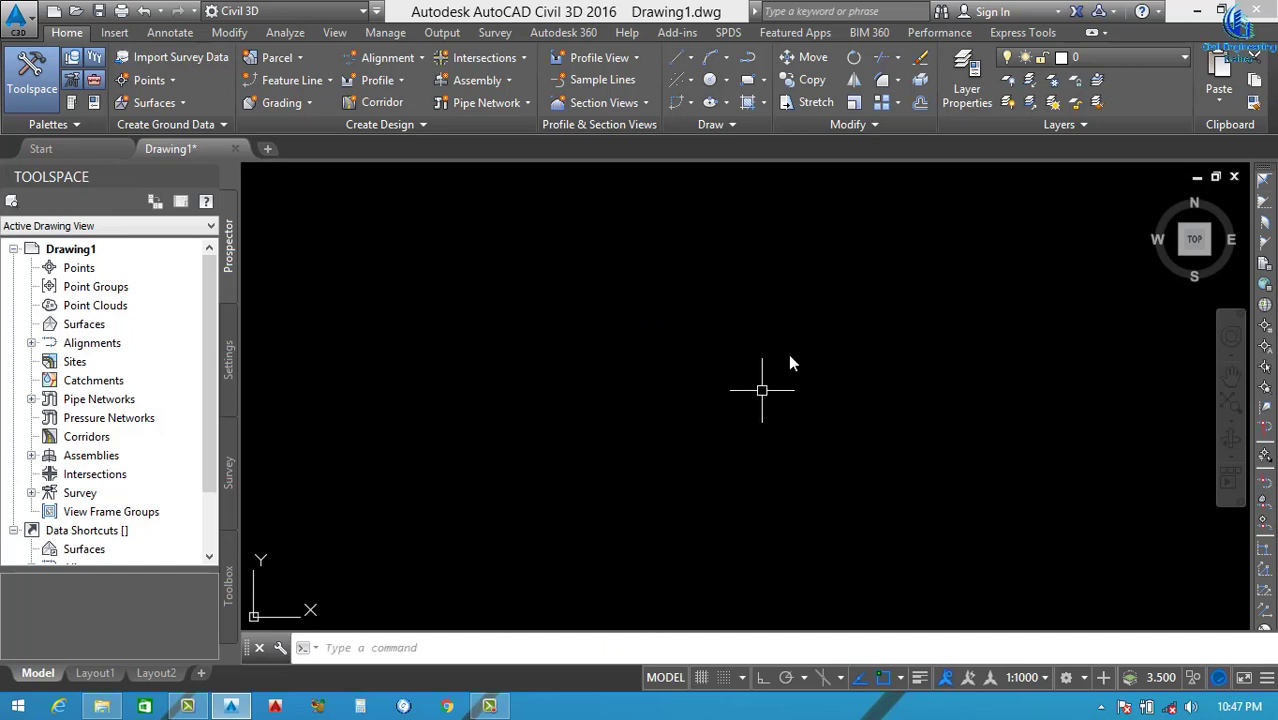
pyautogui.click(793, 347)
pyautogui.click(792, 350)
pyautogui.click(765, 348)
pyautogui.click(605, 430)
# Open the Drawing Settings of Drawing1 from the drawing utilities
pyautogui.click(20, 20)
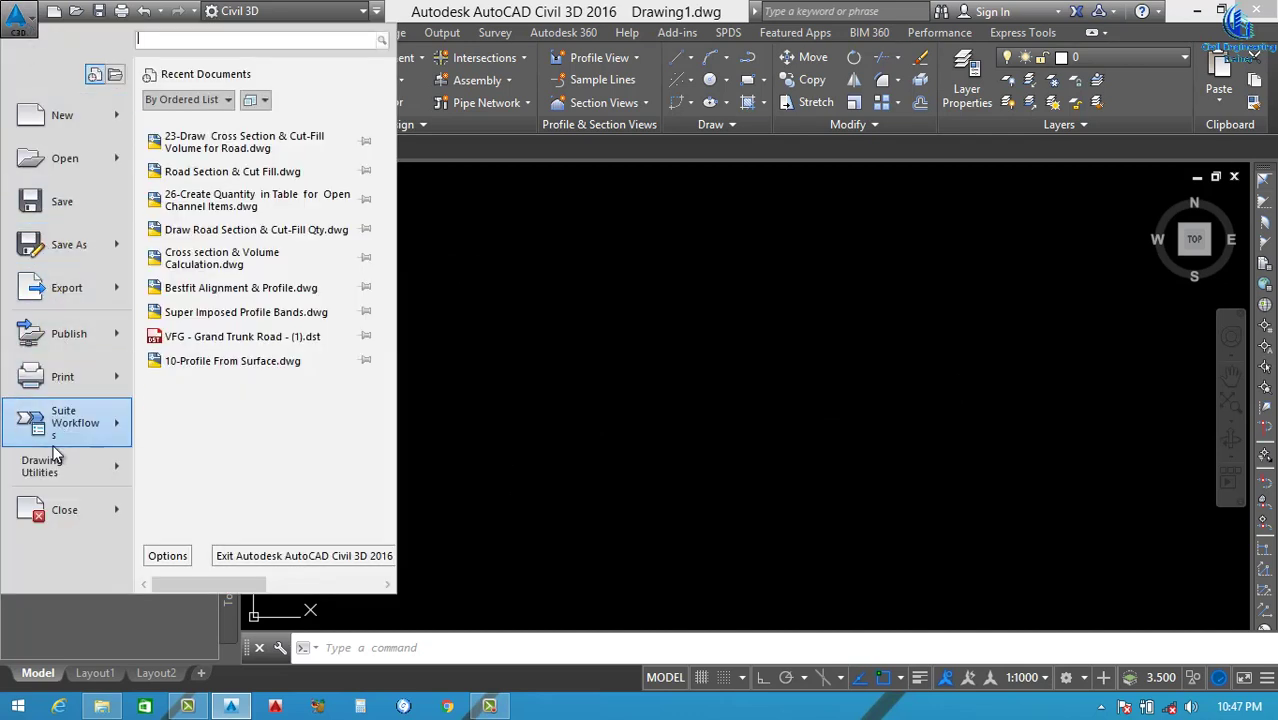
pyautogui.moveTo(71, 474)
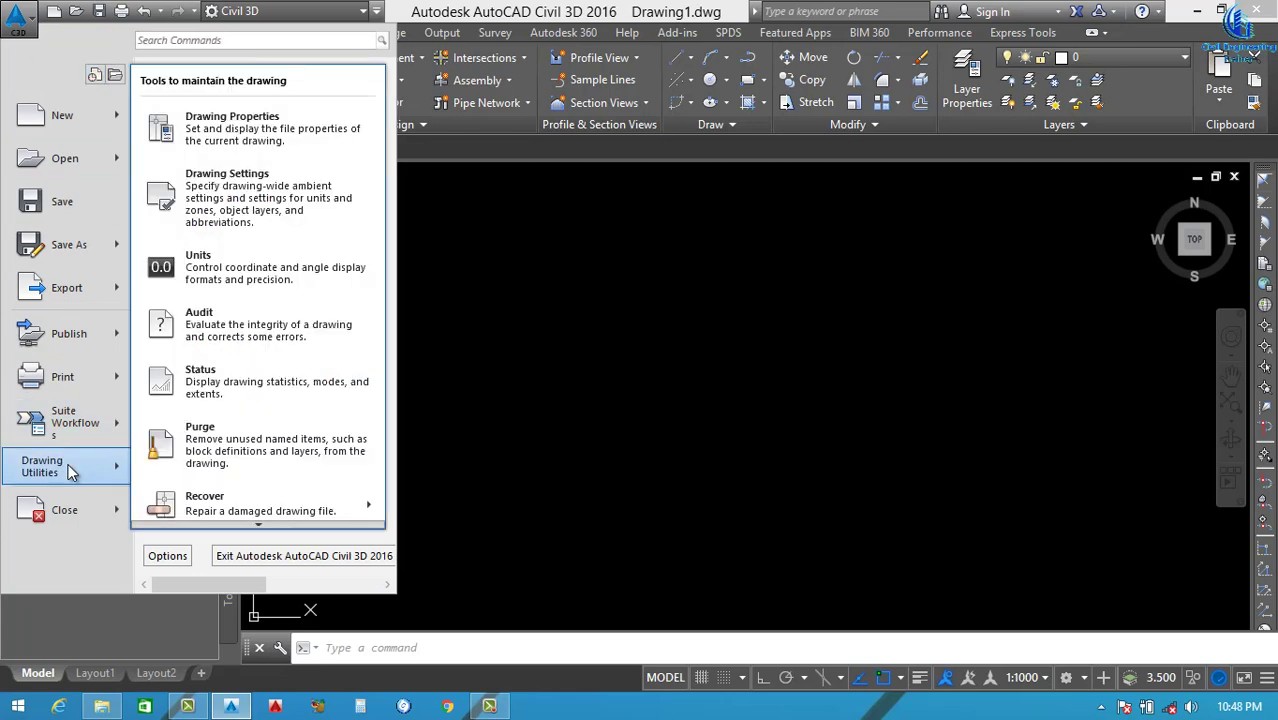
pyautogui.click(19, 26)
pyautogui.click(20, 26)
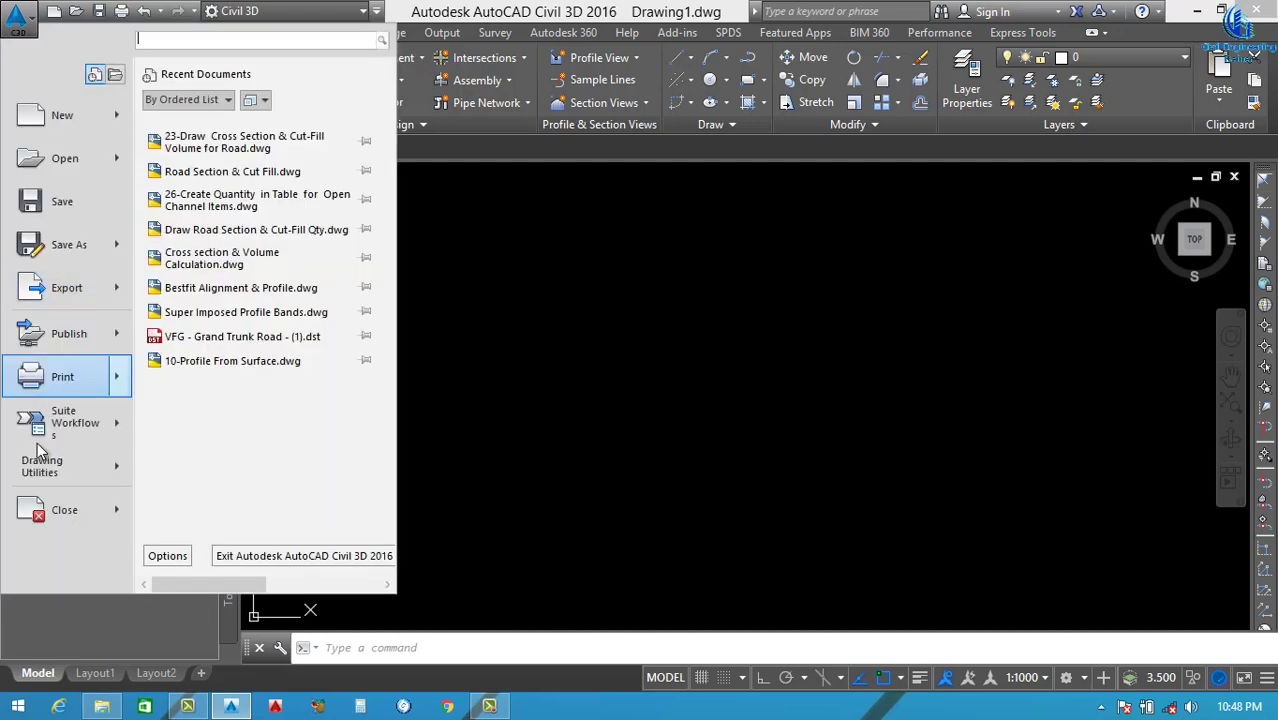
pyautogui.moveTo(110, 469)
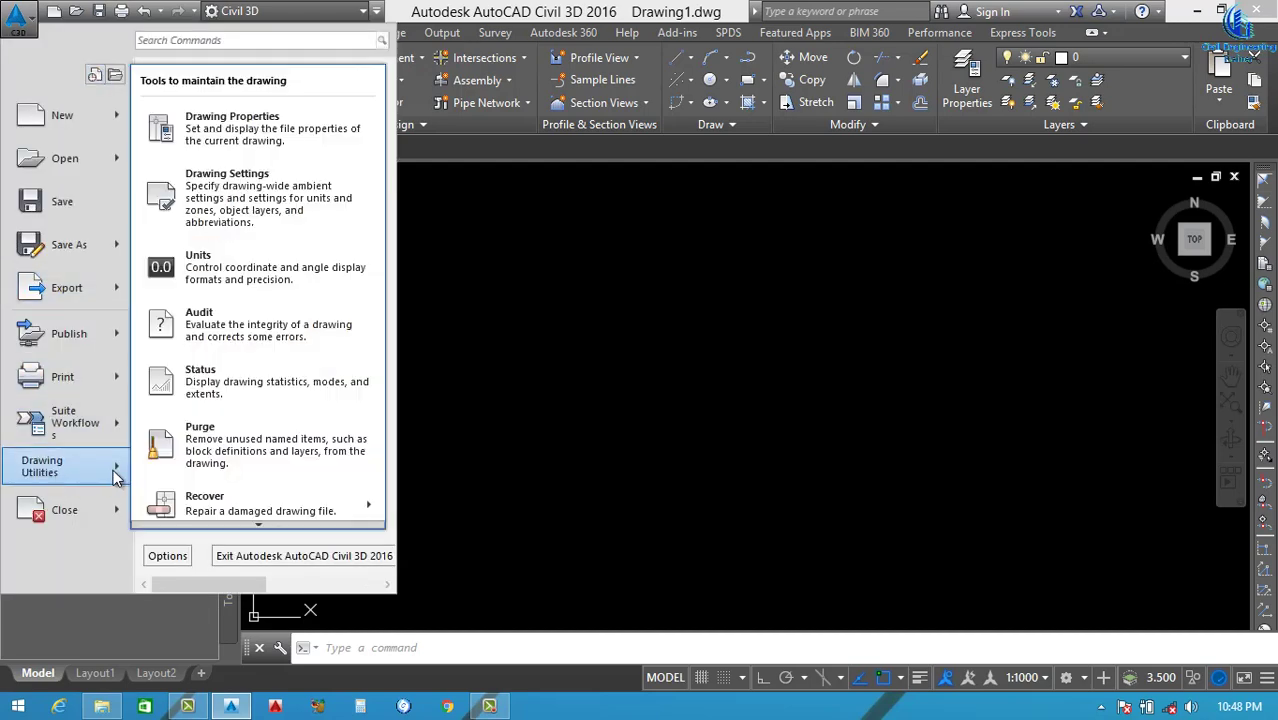
pyautogui.click(228, 190)
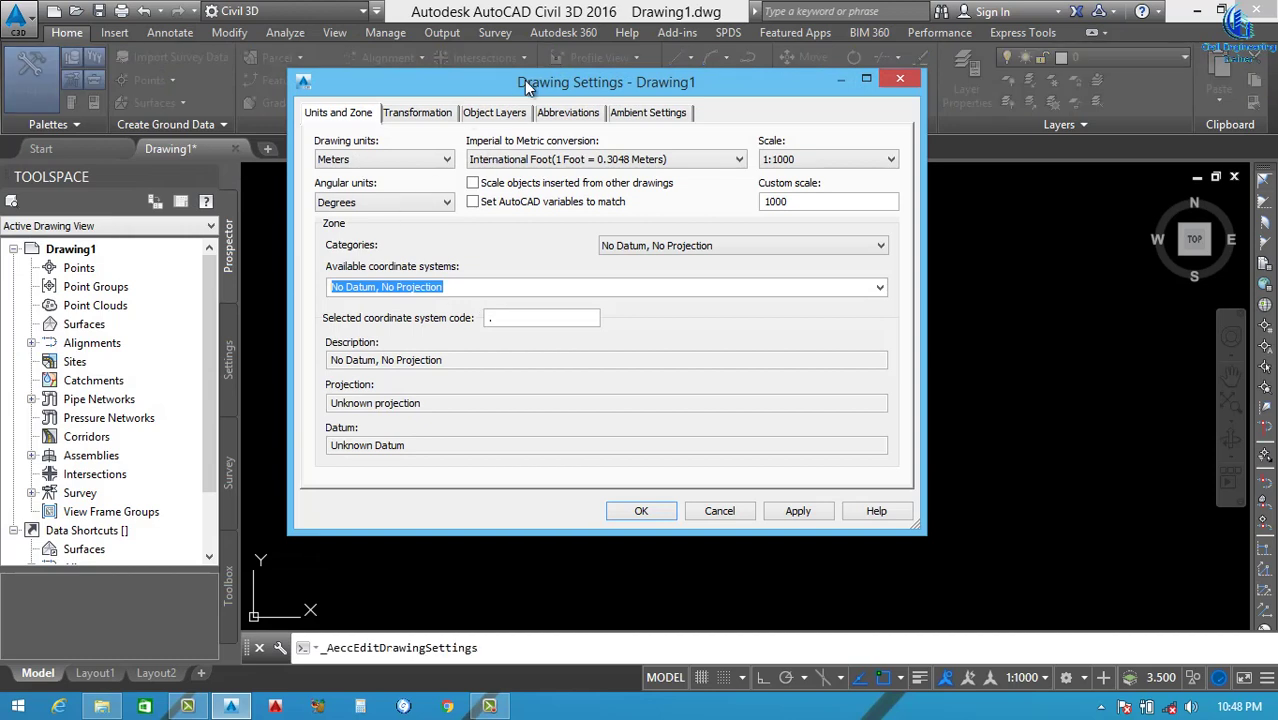
pyautogui.moveTo(524, 80); pyautogui.dragTo(508, 79)
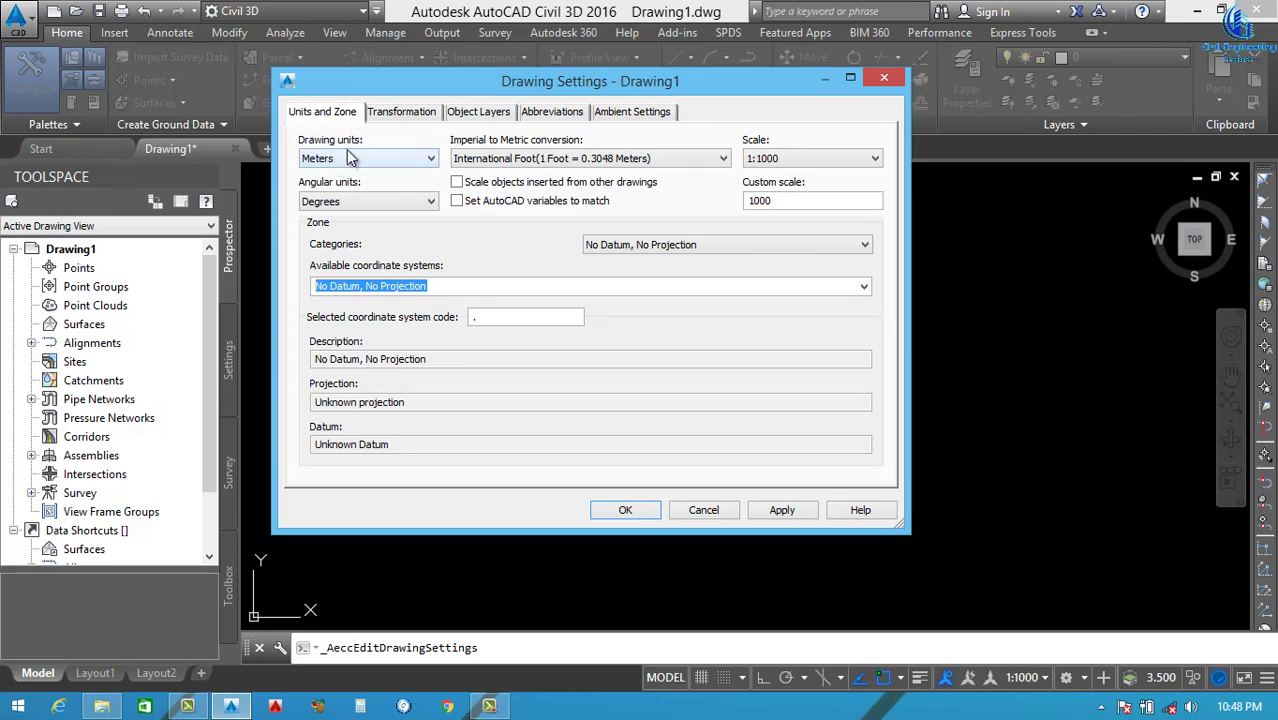
# Choose Meters as drawing units, International Foot as imperial to metric conversion, 1:1000 as scale and Degrees as angular units
pyautogui.click(410, 160)
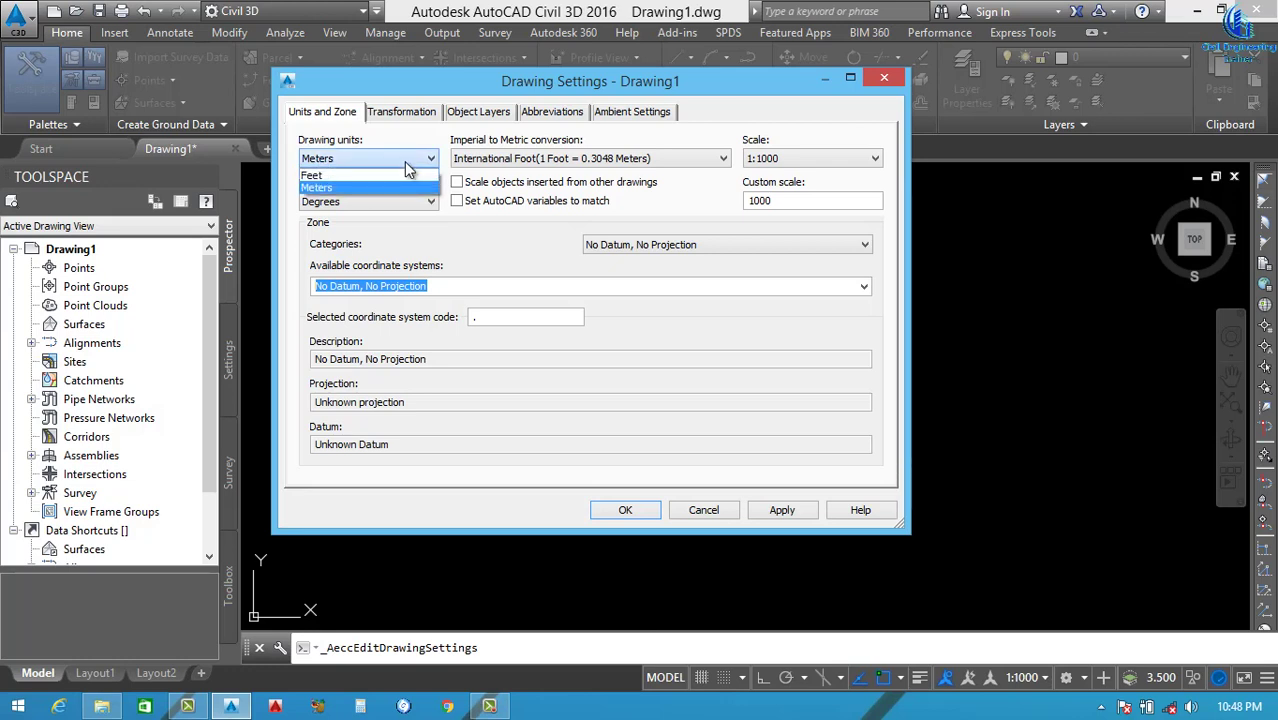
pyautogui.click(340, 190)
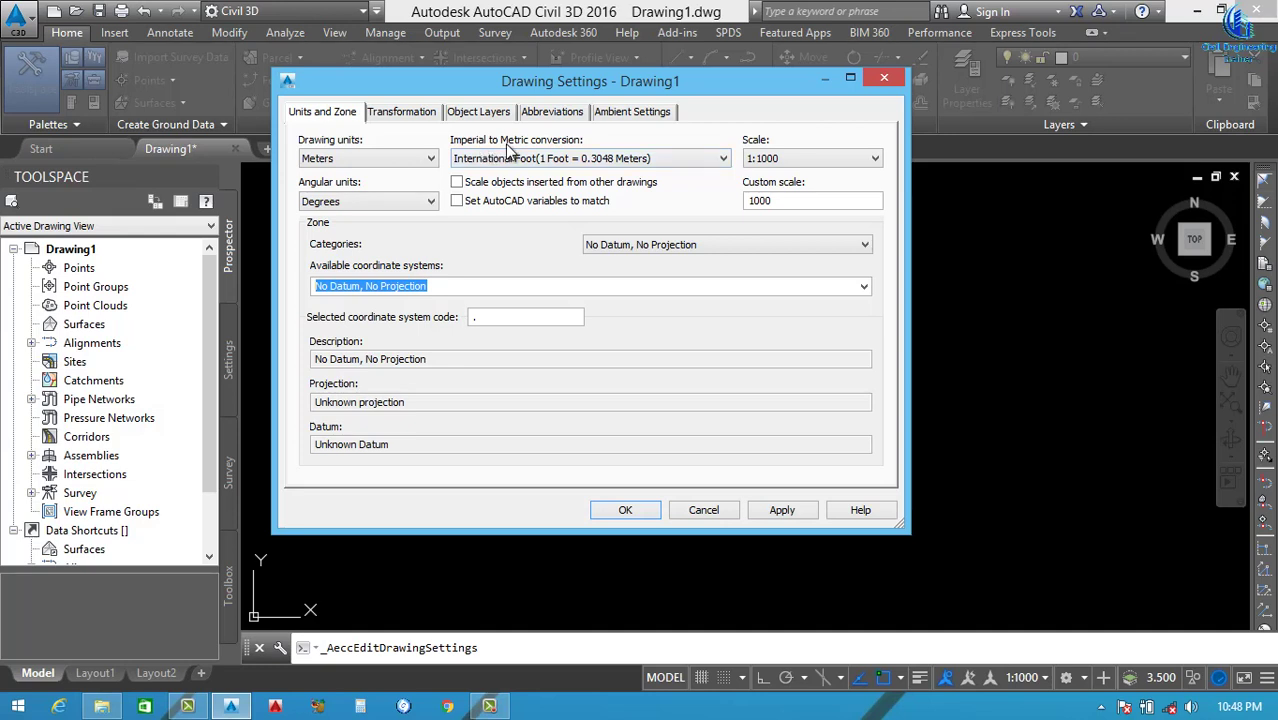
pyautogui.click(682, 158)
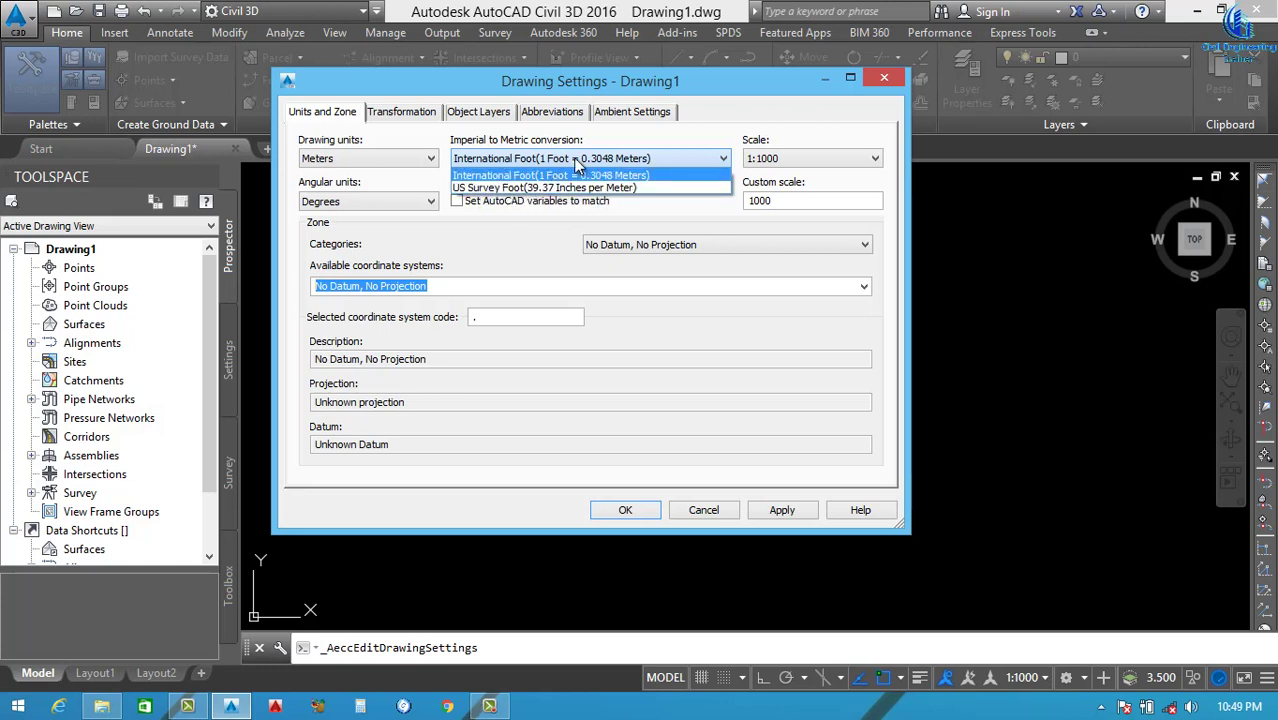
pyautogui.click(485, 177)
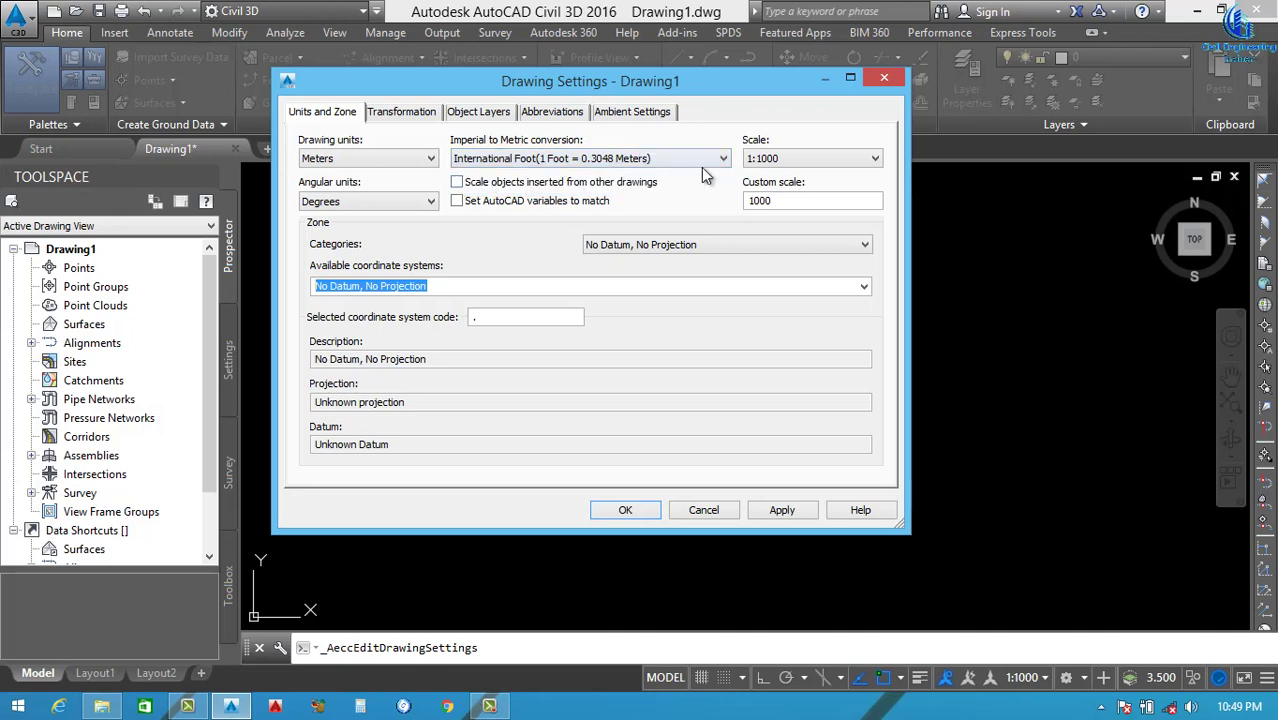
pyautogui.click(808, 158)
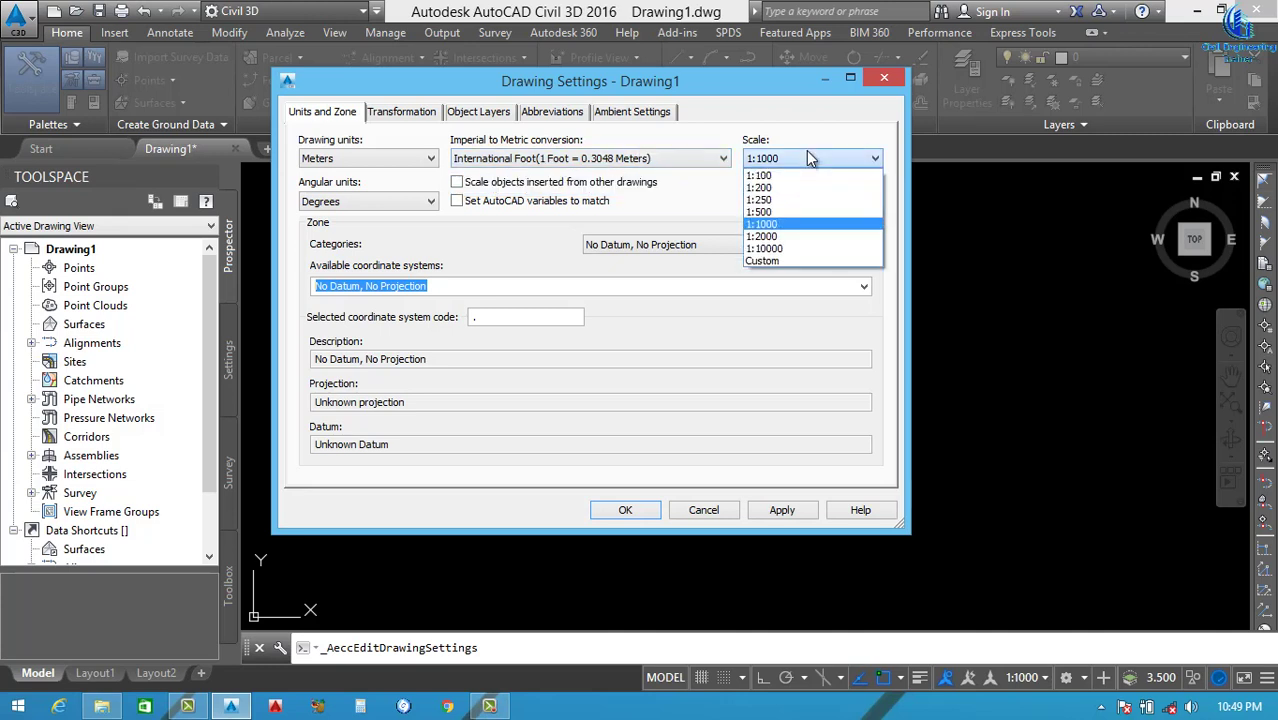
pyautogui.click(773, 226)
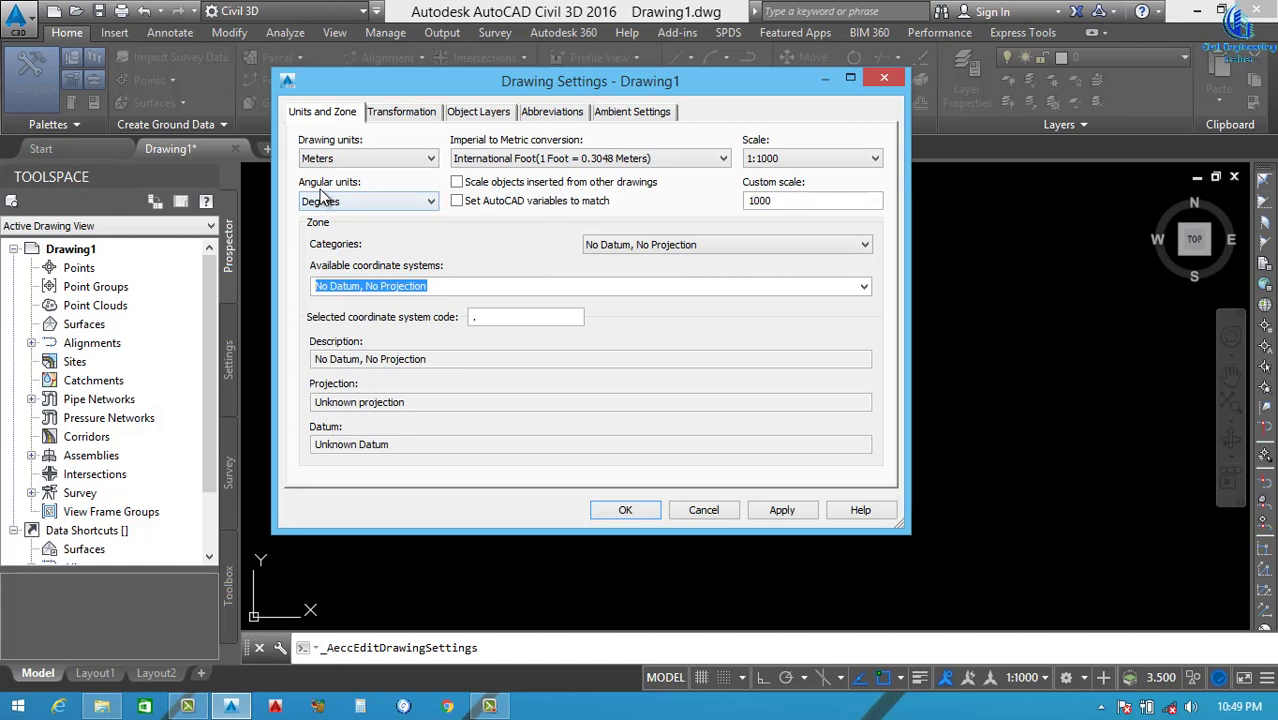
pyautogui.click(428, 205)
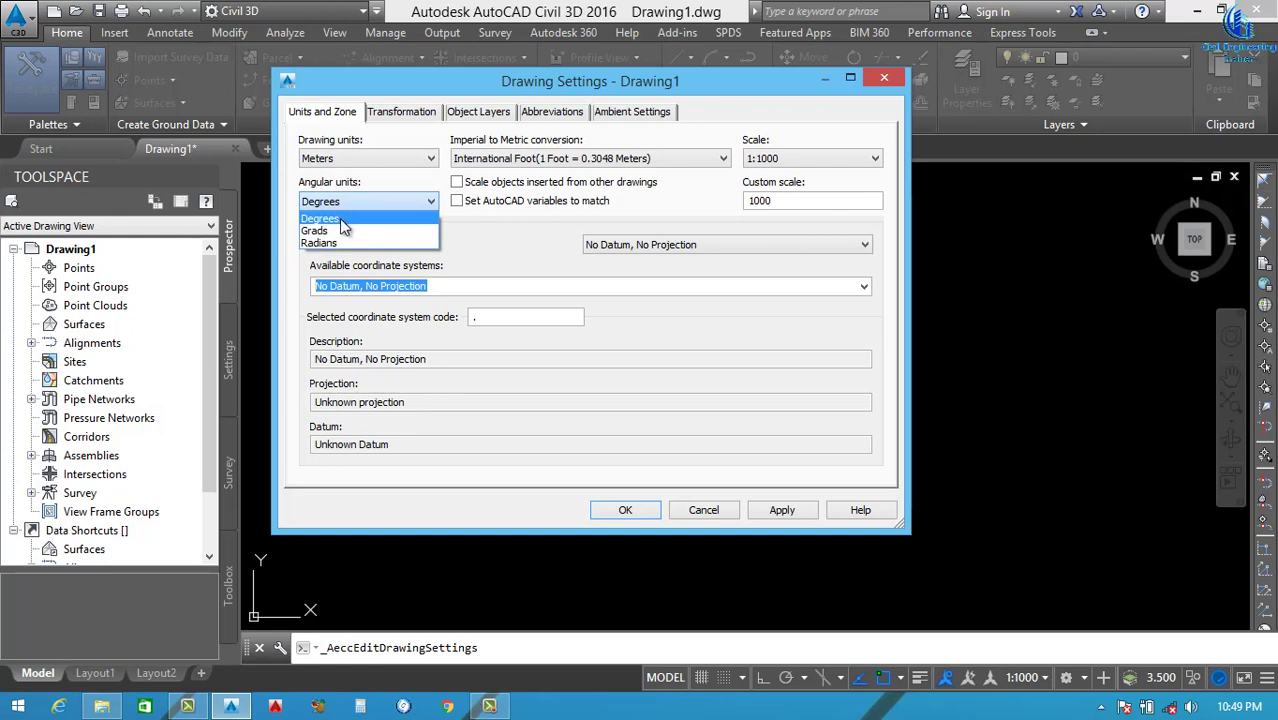
pyautogui.click(330, 219)
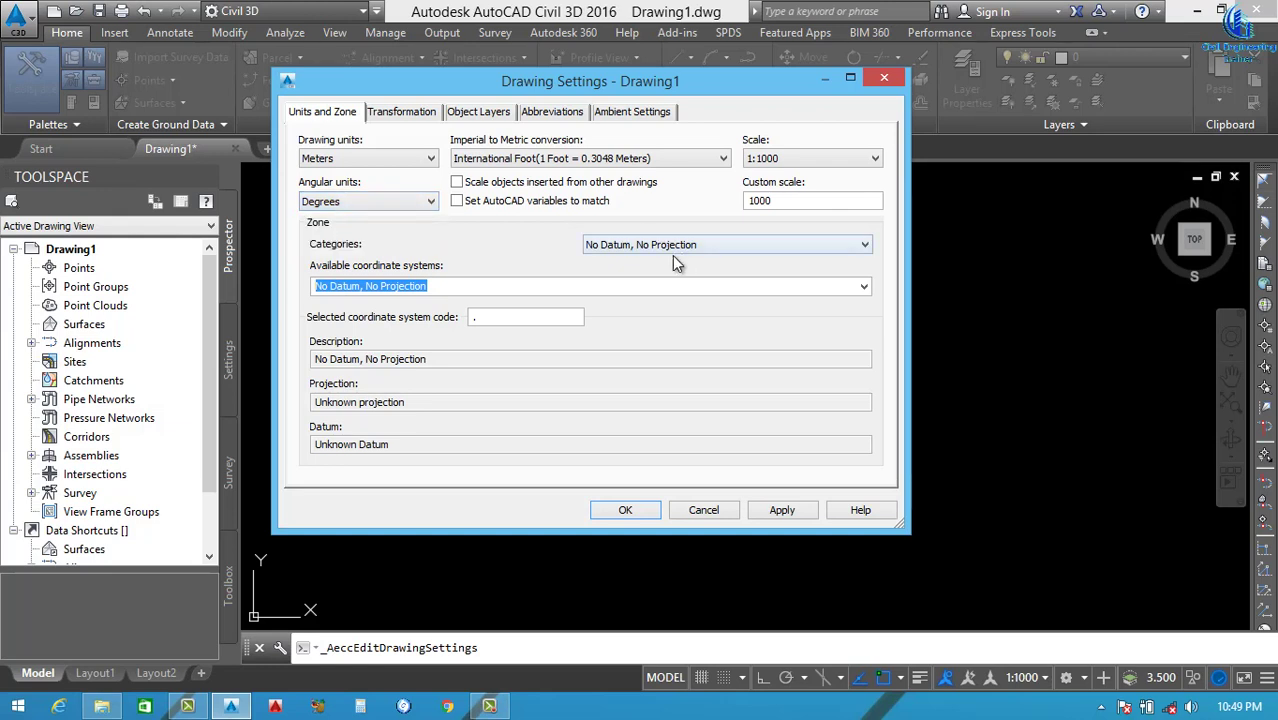
# Set the zone category to Saudi Arabia and the coordinate system to Ain el Abd / UTM zone 38N
pyautogui.click(771, 246)
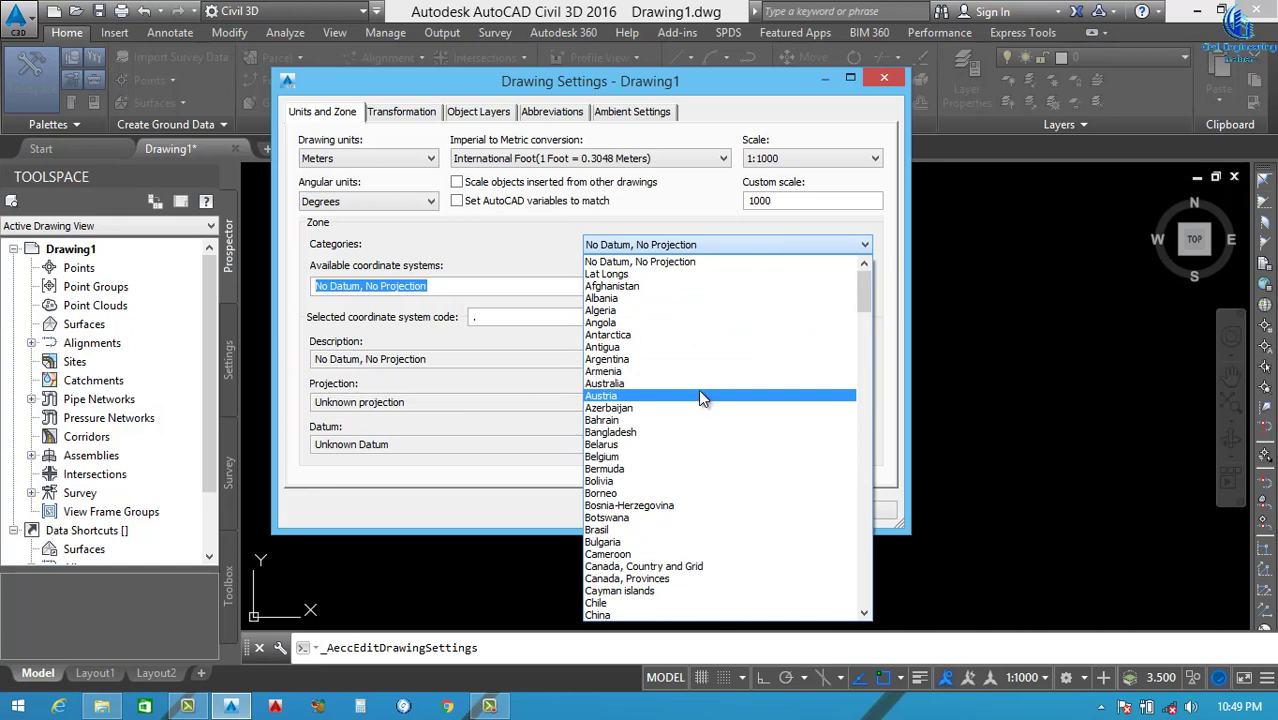
pyautogui.write('se')
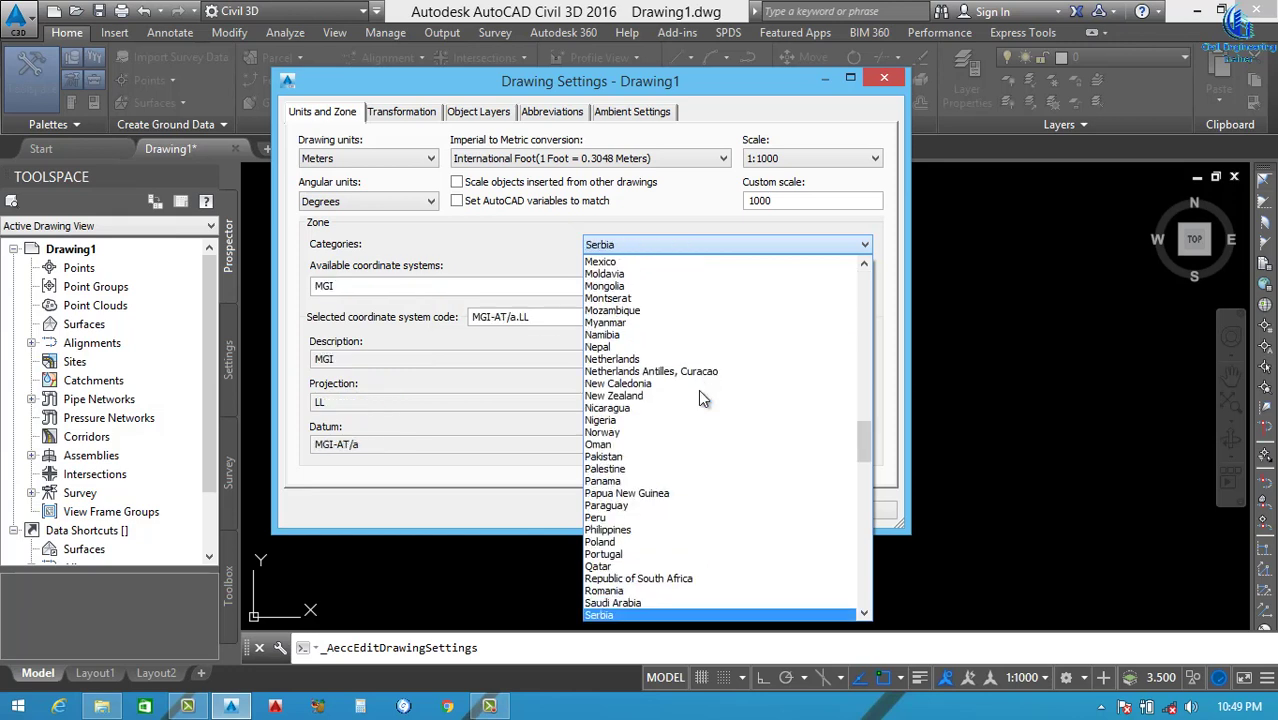
pyautogui.press('Up')
pyautogui.press('Tab')
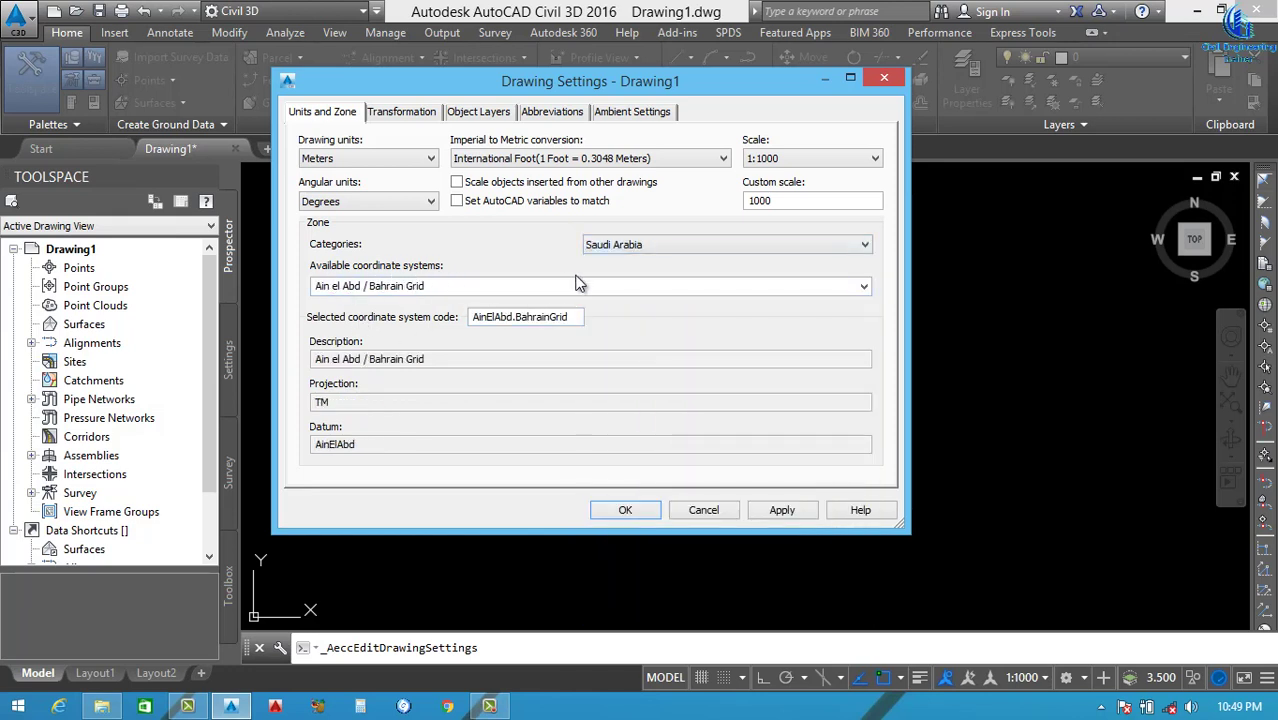
pyautogui.click(845, 291)
pyautogui.click(865, 287)
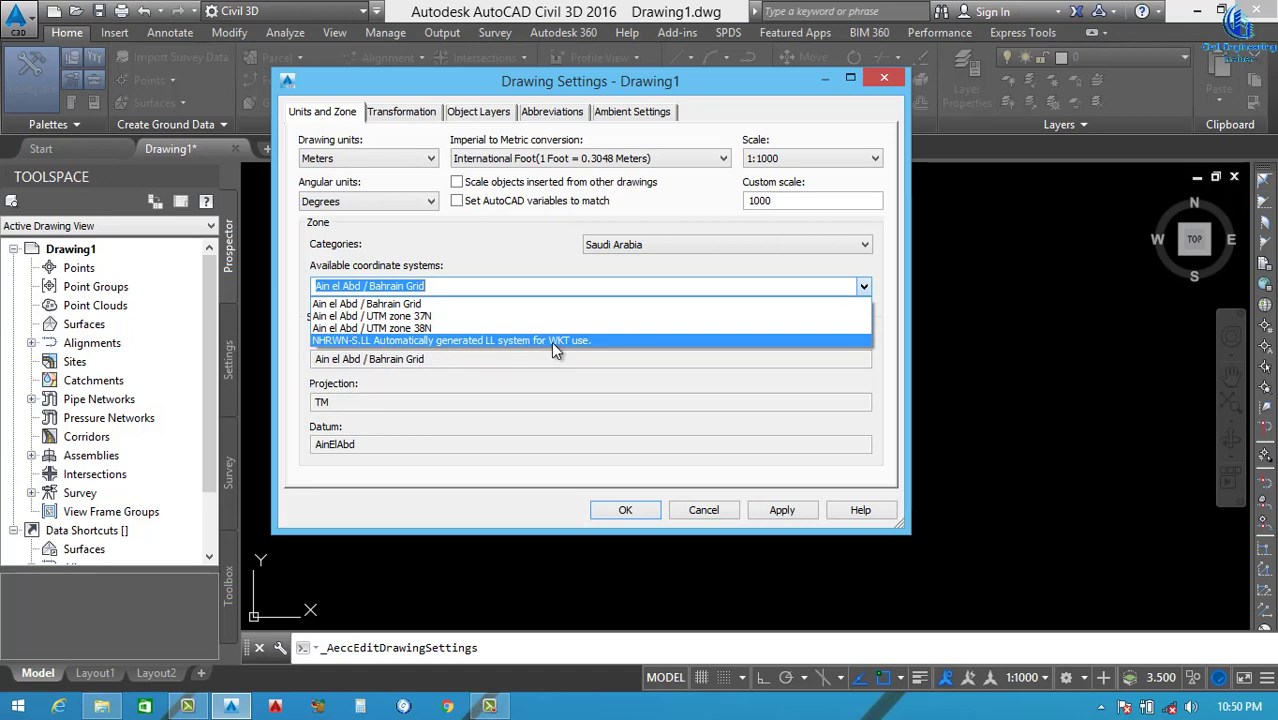
pyautogui.click(432, 329)
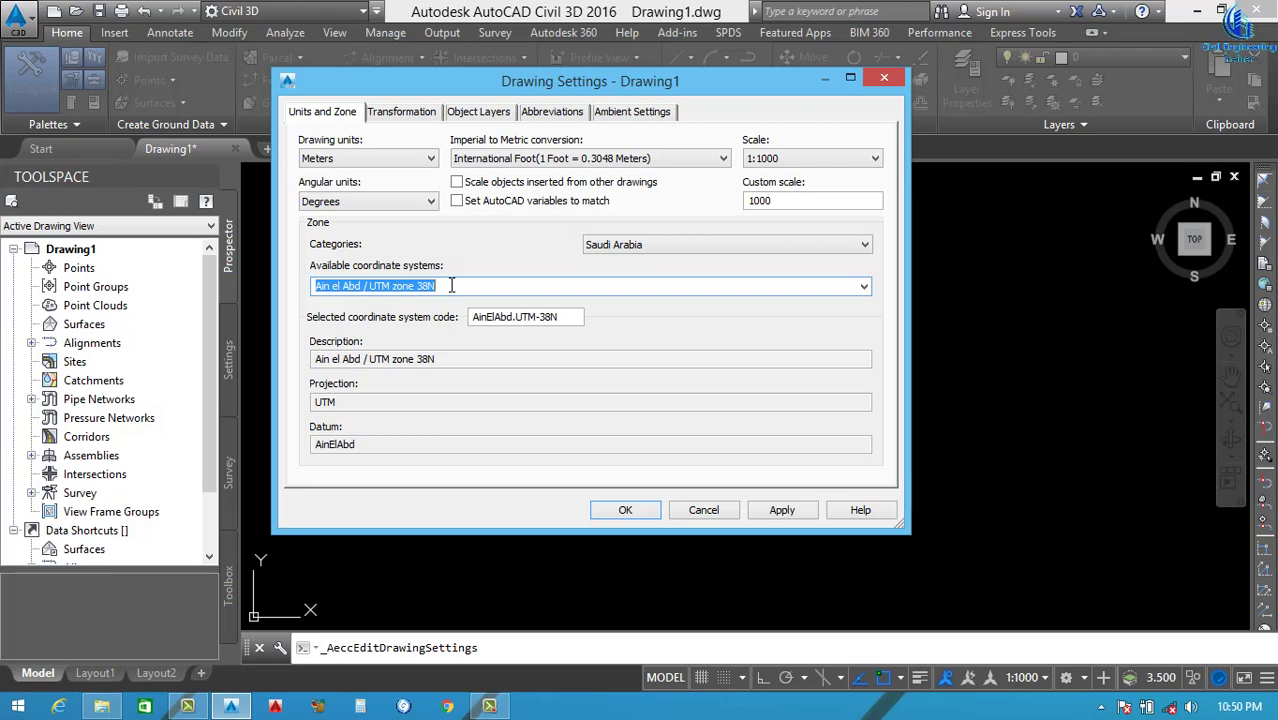
pyautogui.click(827, 290)
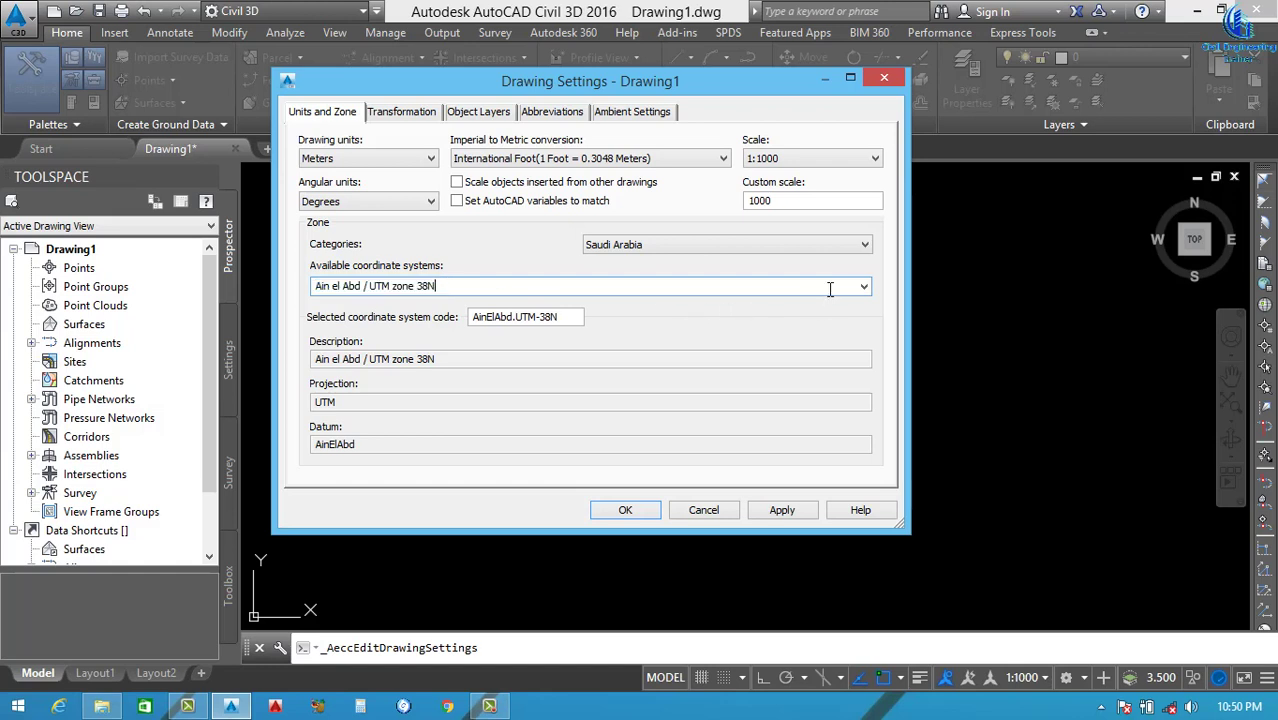
pyautogui.click(438, 398)
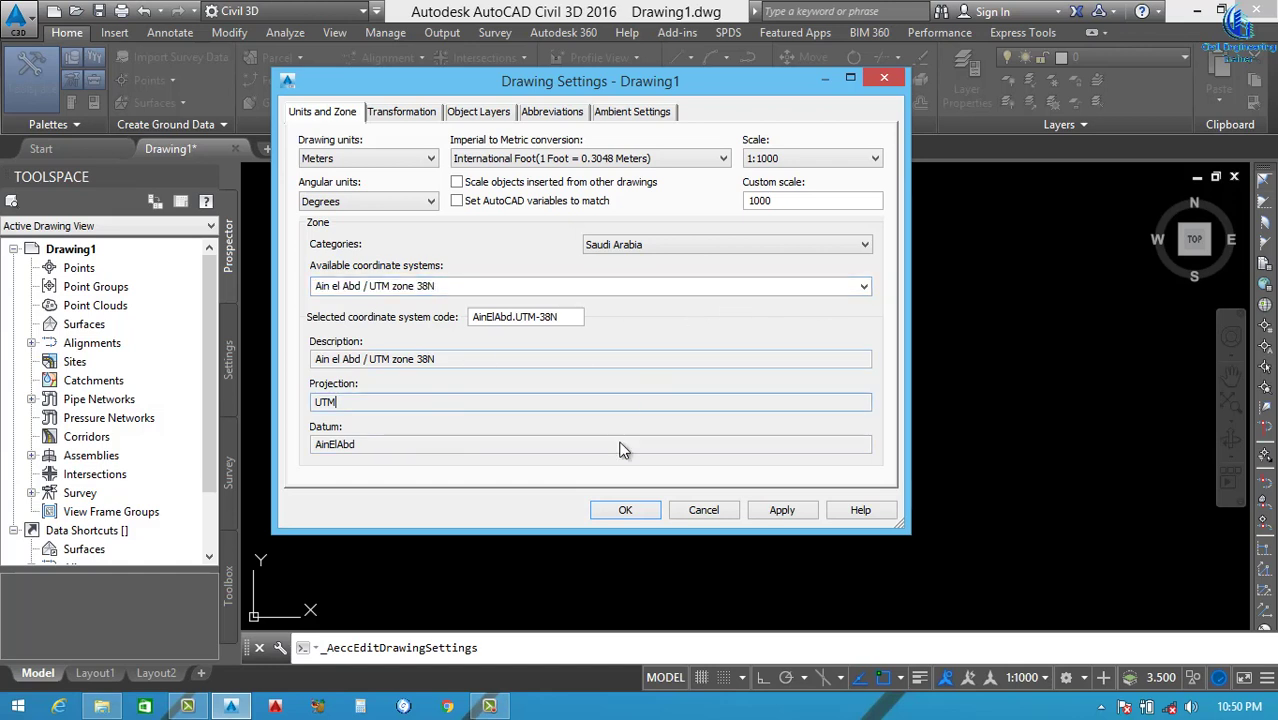
# Apply the units and zone settings to the drawing and accept them
pyautogui.click(783, 510)
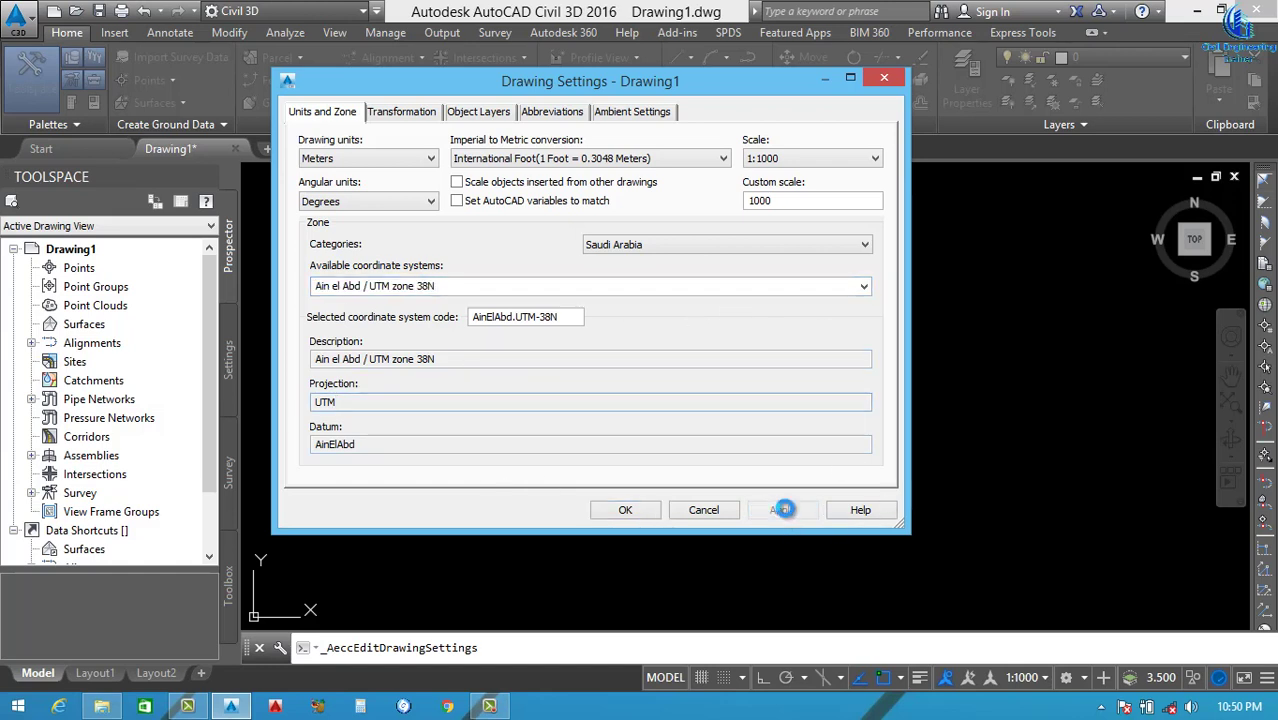
pyautogui.click(622, 510)
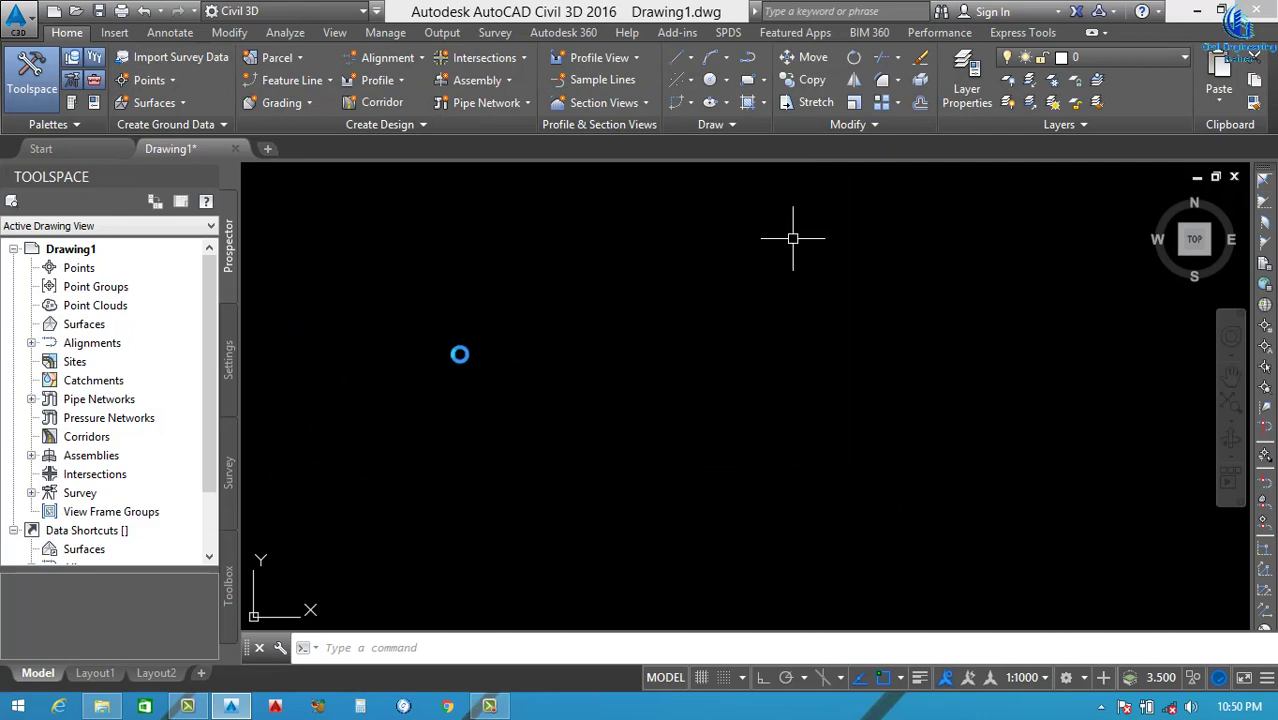
pyautogui.click(18, 18)
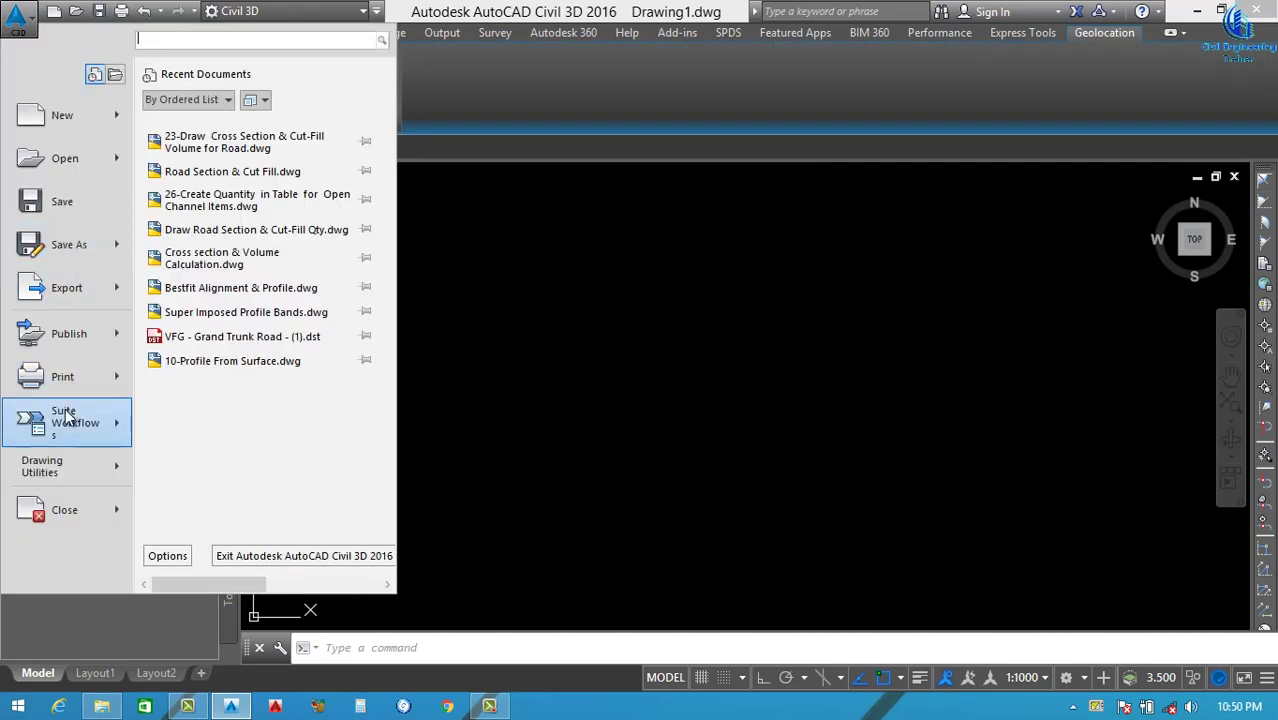
pyautogui.moveTo(110, 477)
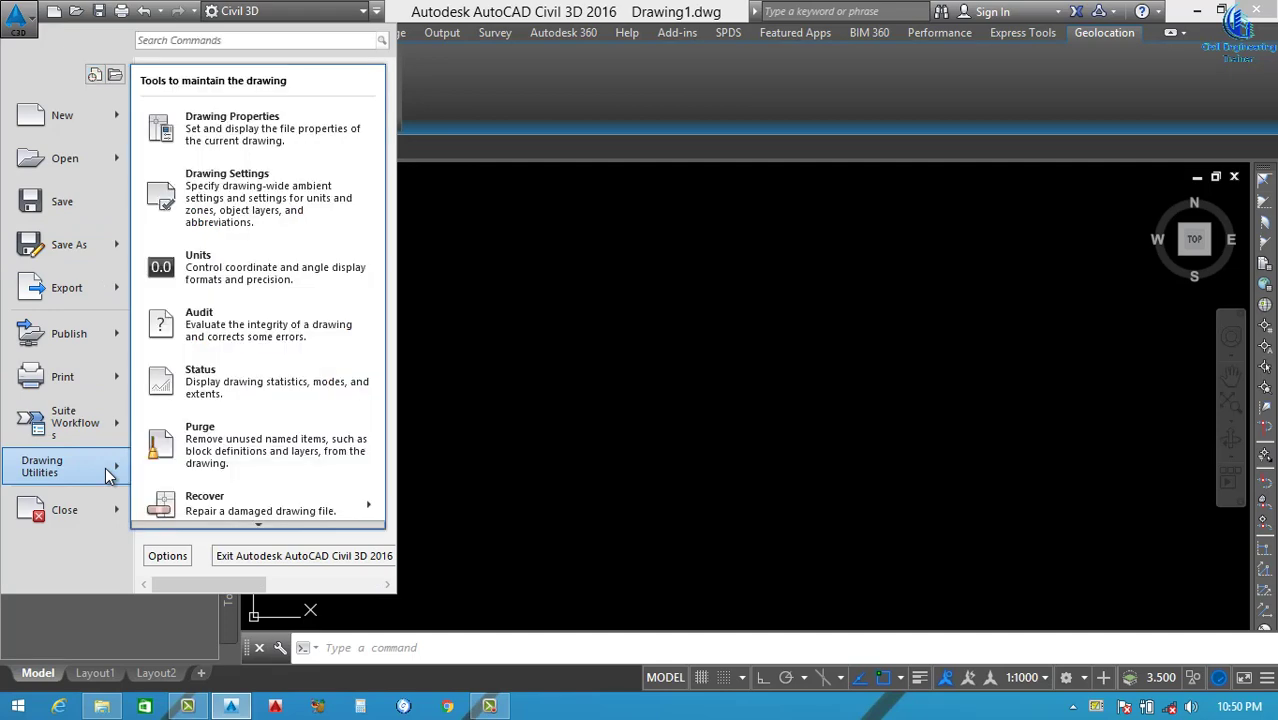
pyautogui.click(628, 366)
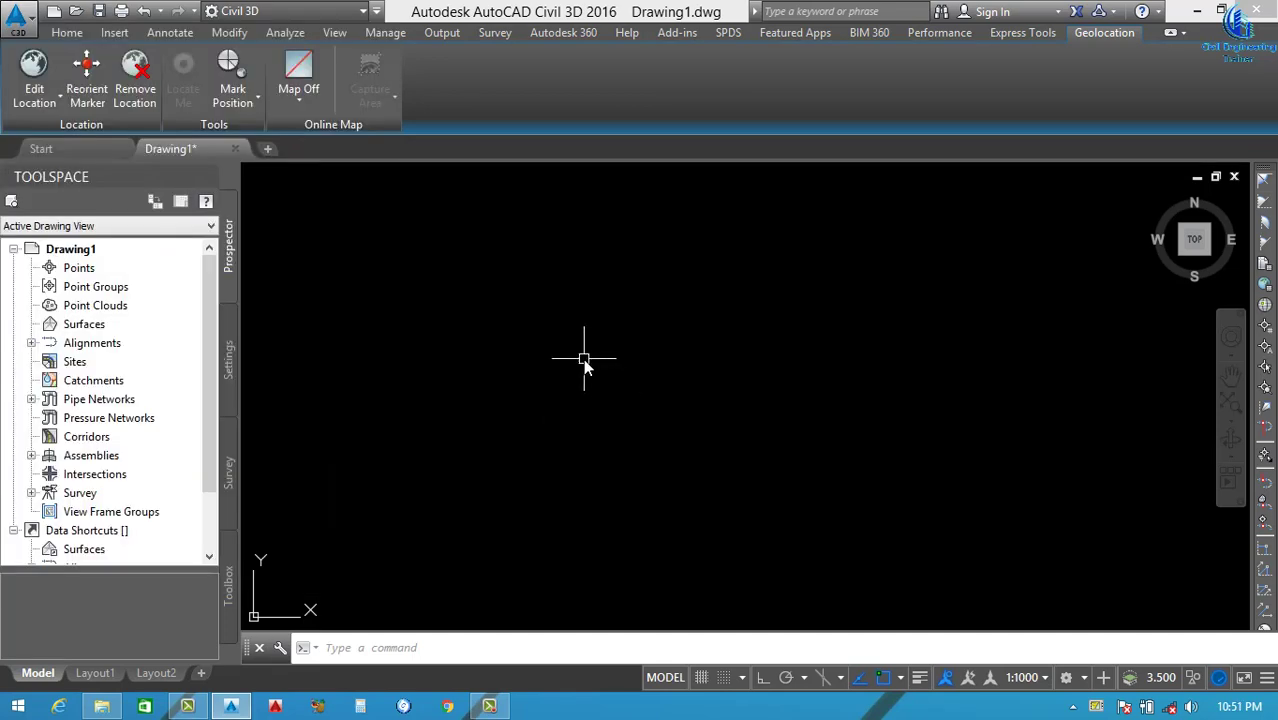
# Open the Drawing Units settings and choose Decimal as length type and Decimal Degrees as angle type
pyautogui.write('UN')
pyautogui.press('Return')
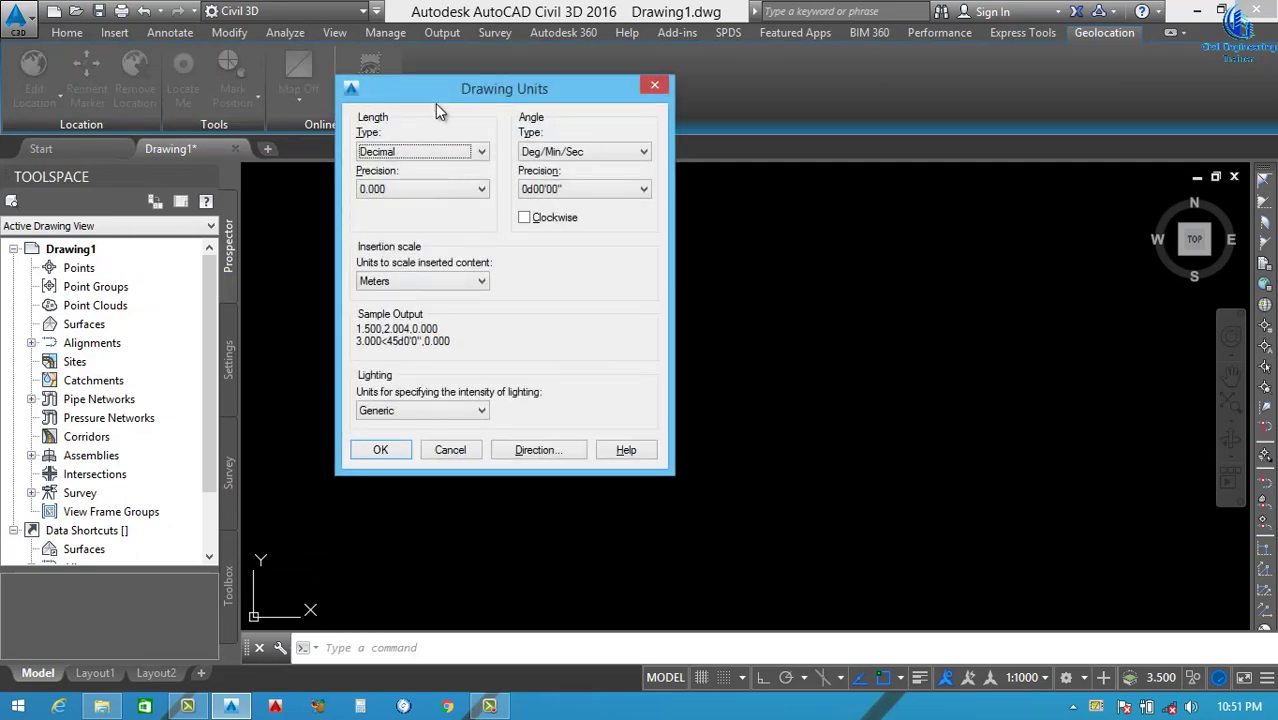
pyautogui.moveTo(443, 90); pyautogui.dragTo(436, 110)
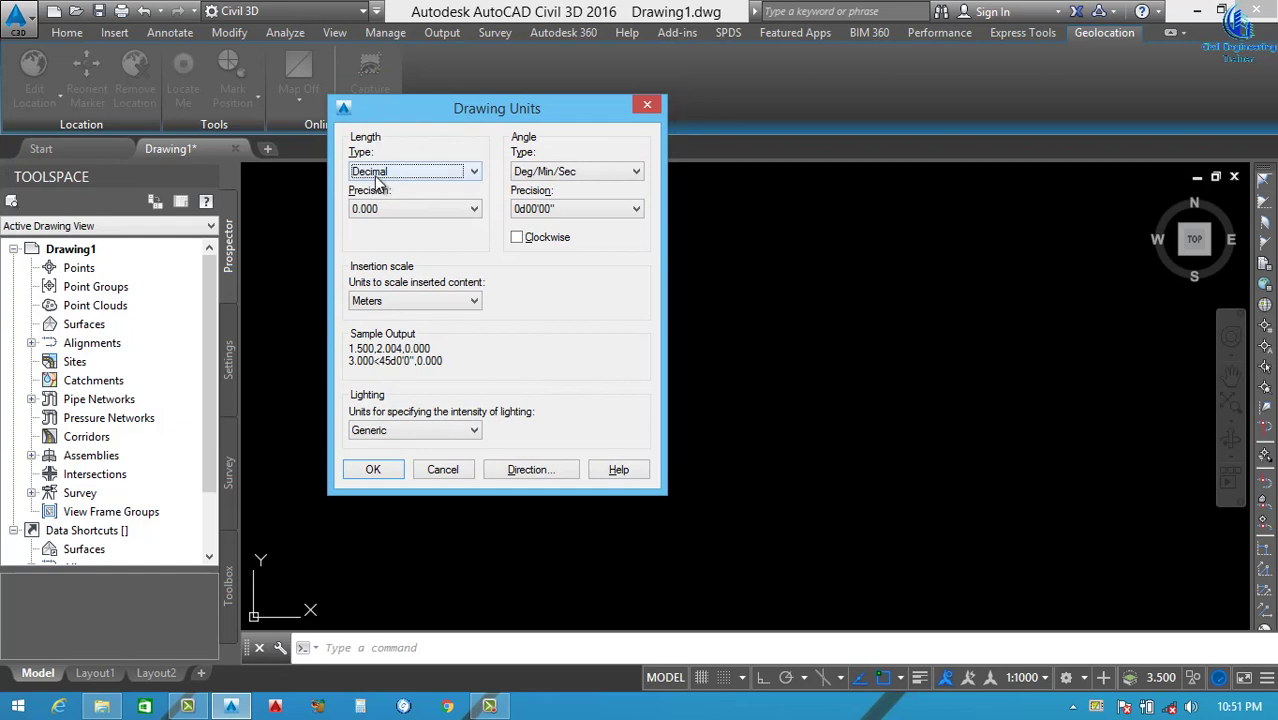
pyautogui.click(460, 174)
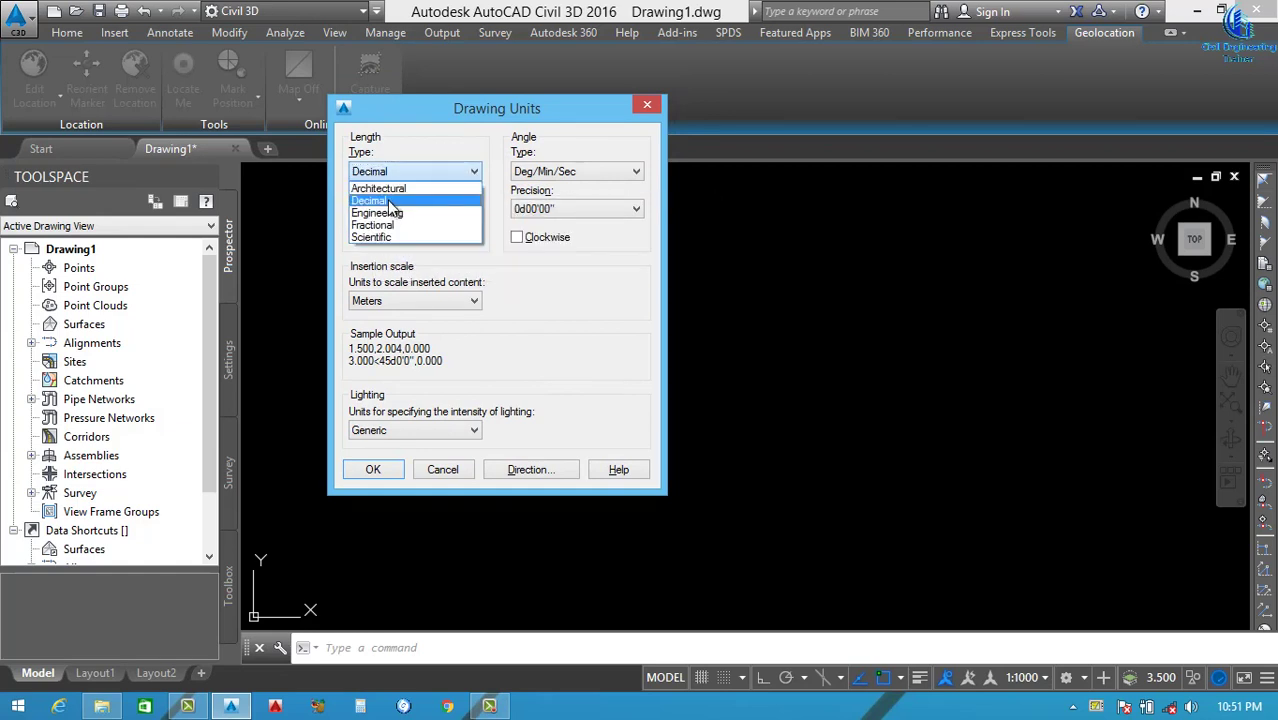
pyautogui.click(387, 200)
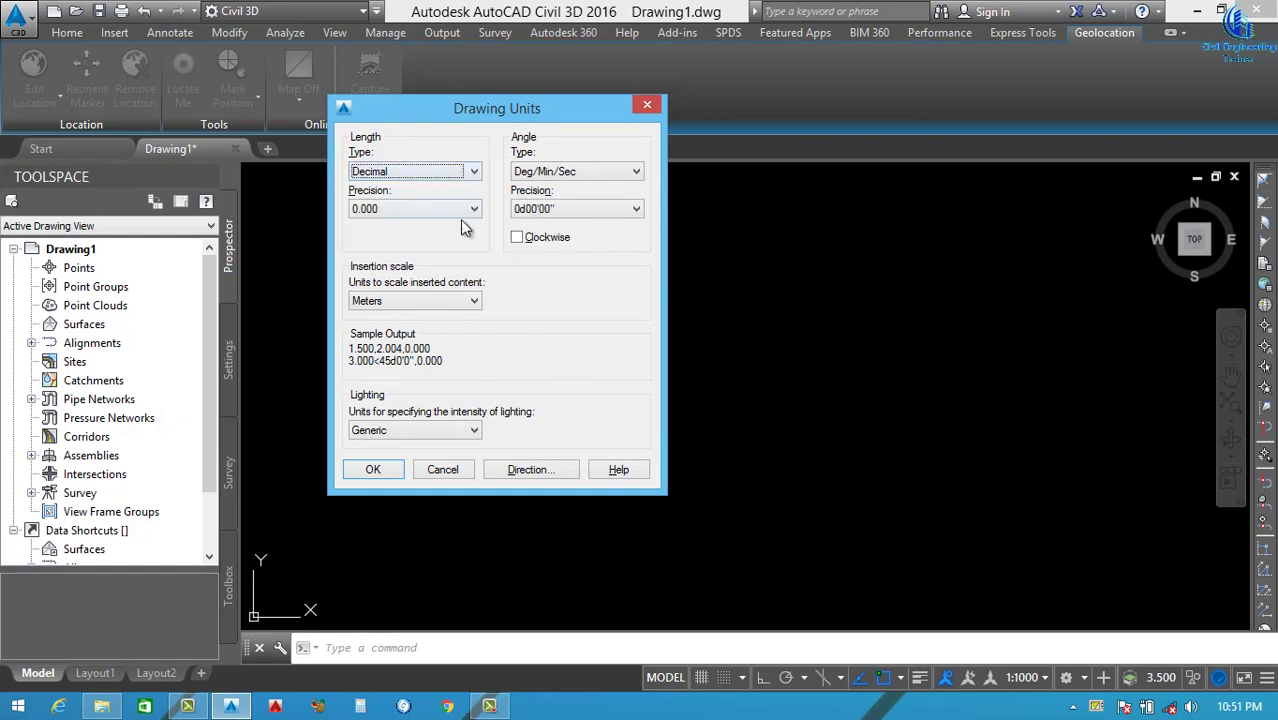
pyautogui.click(620, 173)
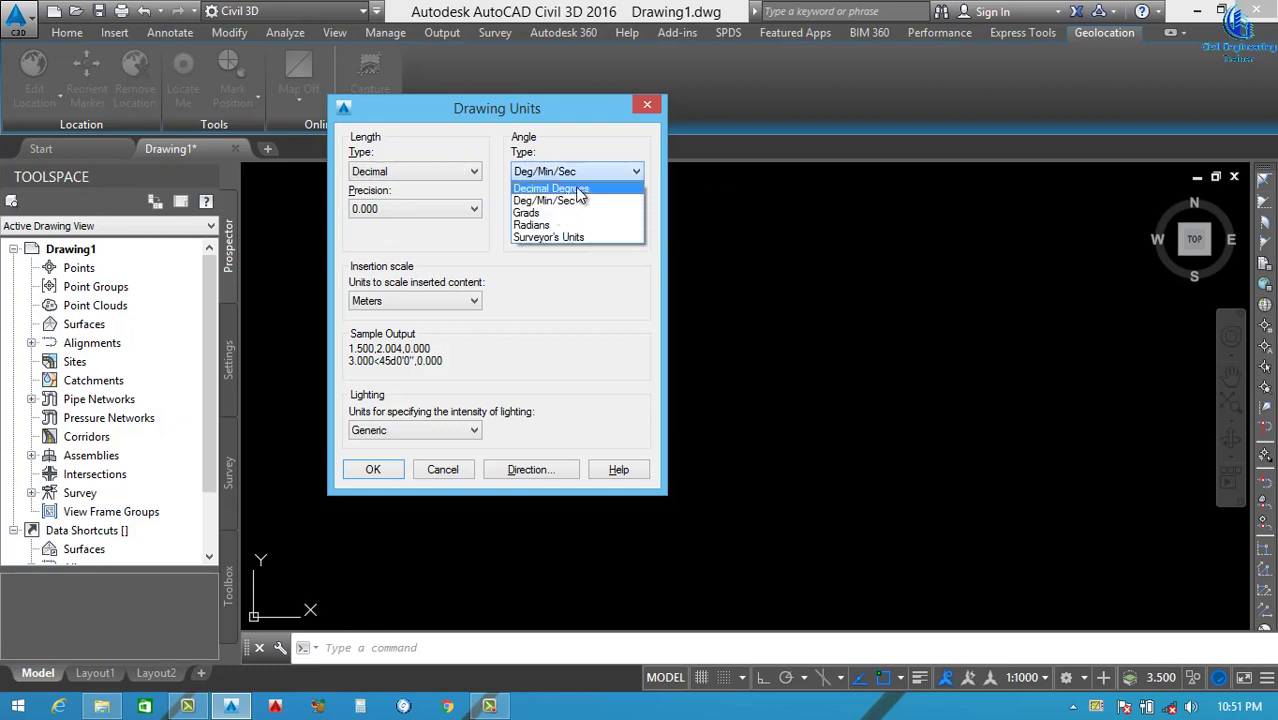
pyautogui.click(578, 189)
# Set the insertion scale units to Meters and the lighting intensity units to International
pyautogui.click(440, 300)
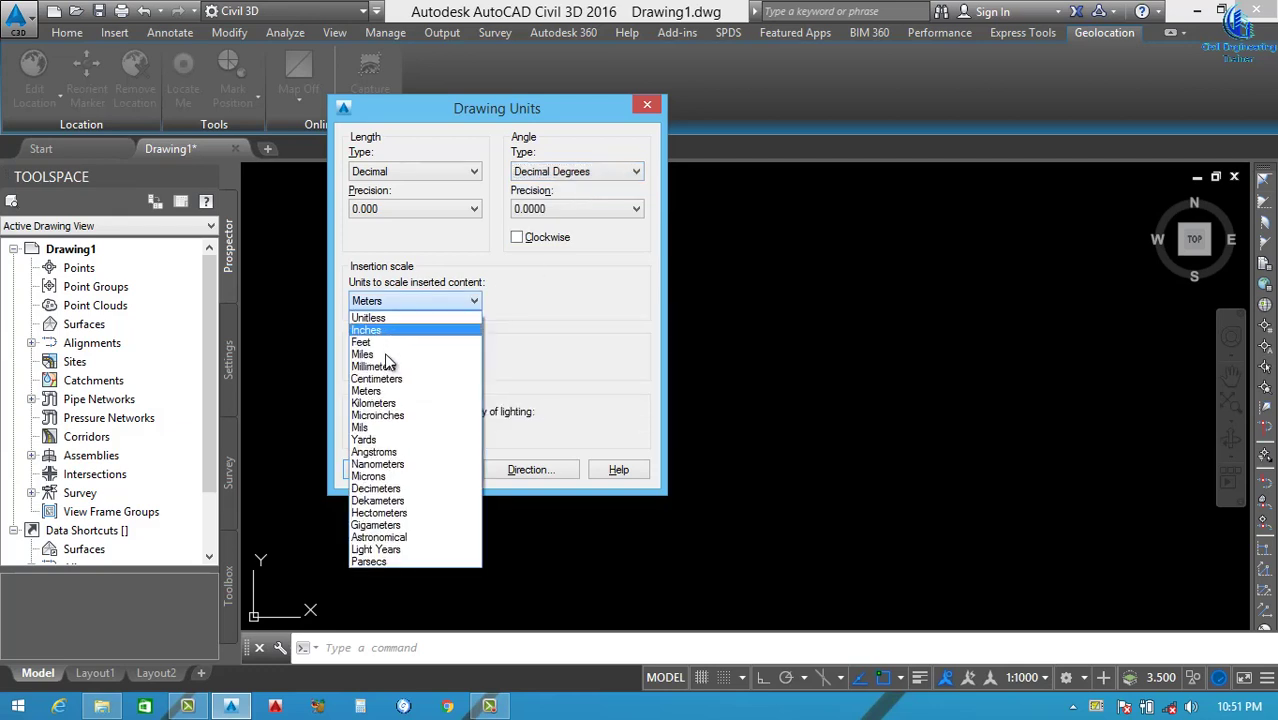
pyautogui.click(385, 390)
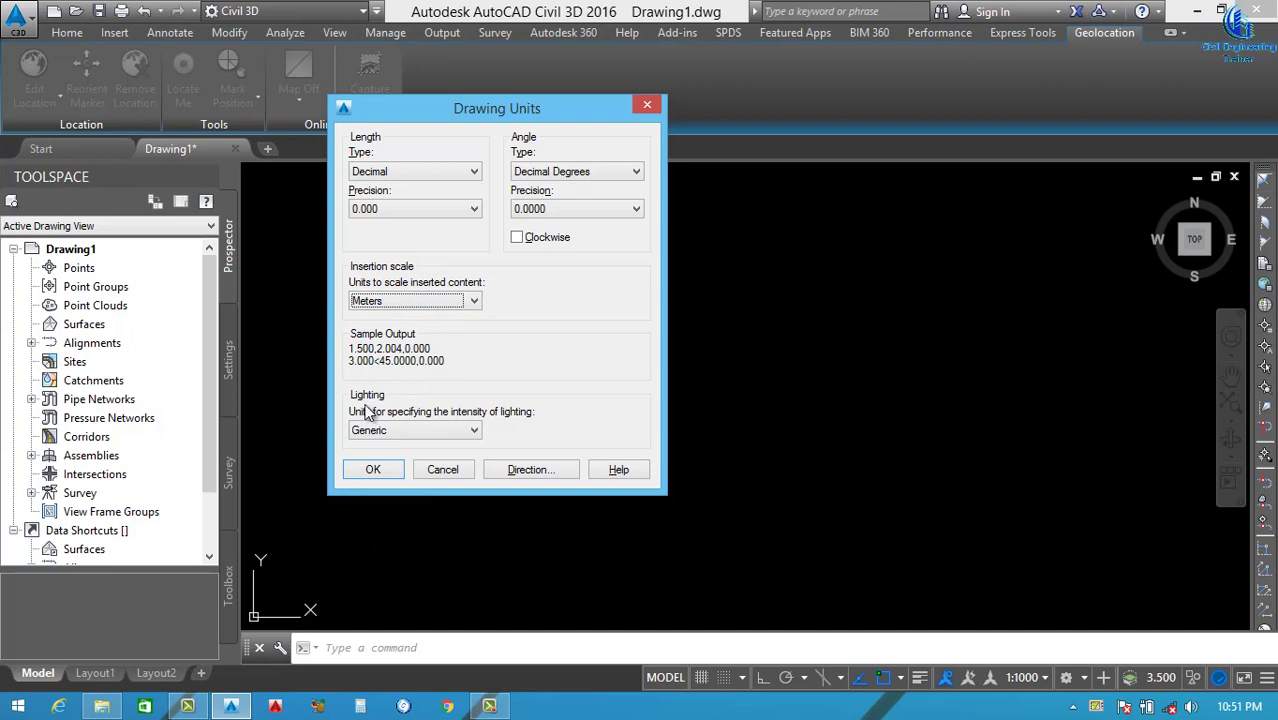
pyautogui.click(462, 433)
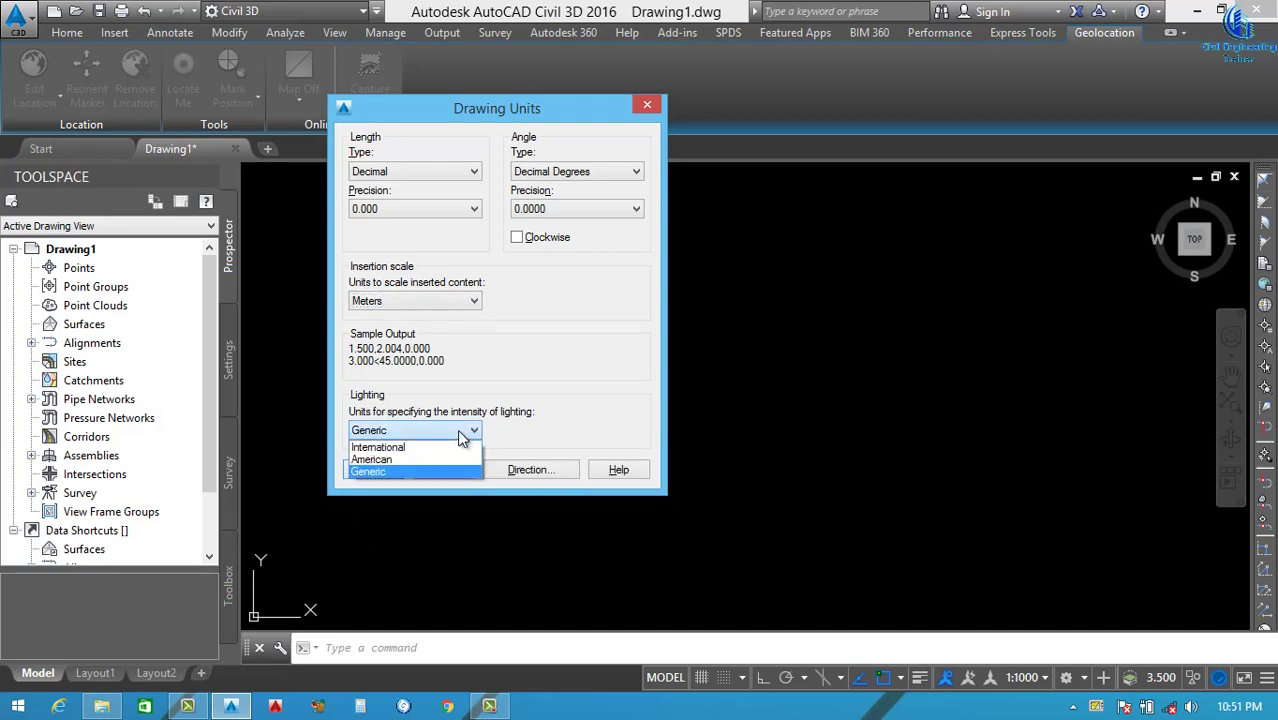
pyautogui.click(389, 449)
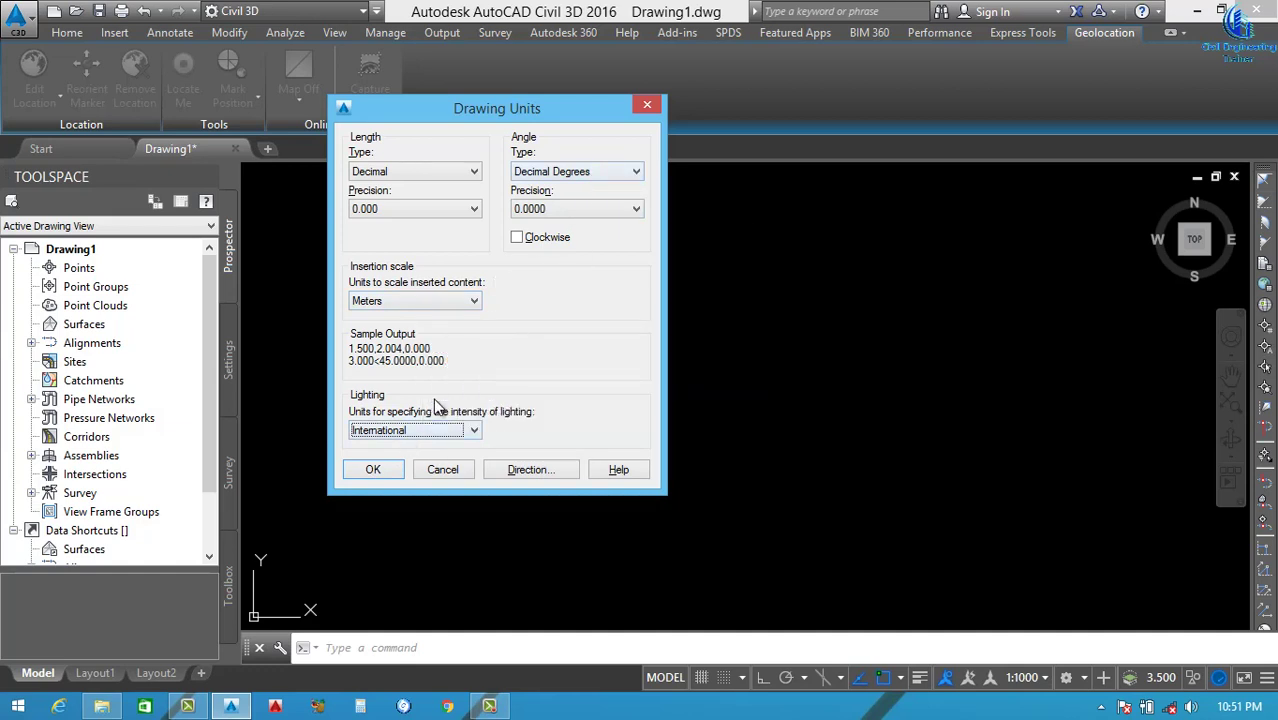
# Set the angle precision to 0.000 and accept the drawing units
pyautogui.click(584, 210)
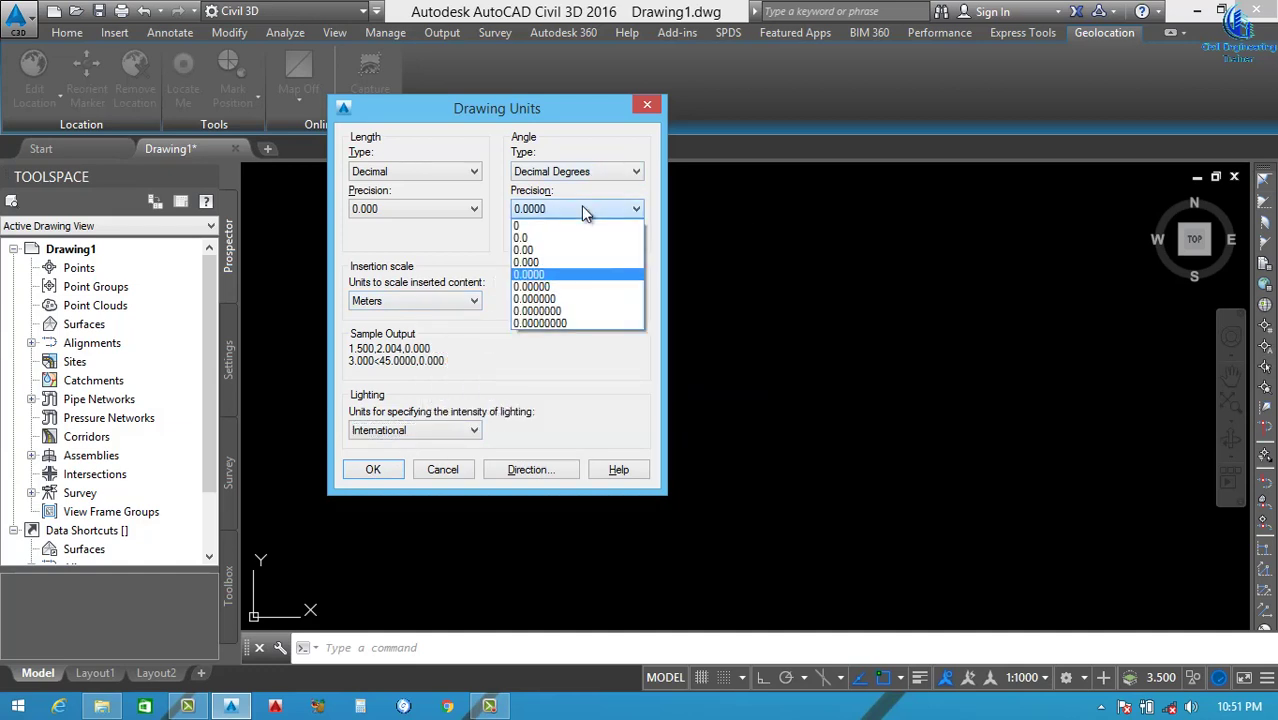
pyautogui.click(554, 264)
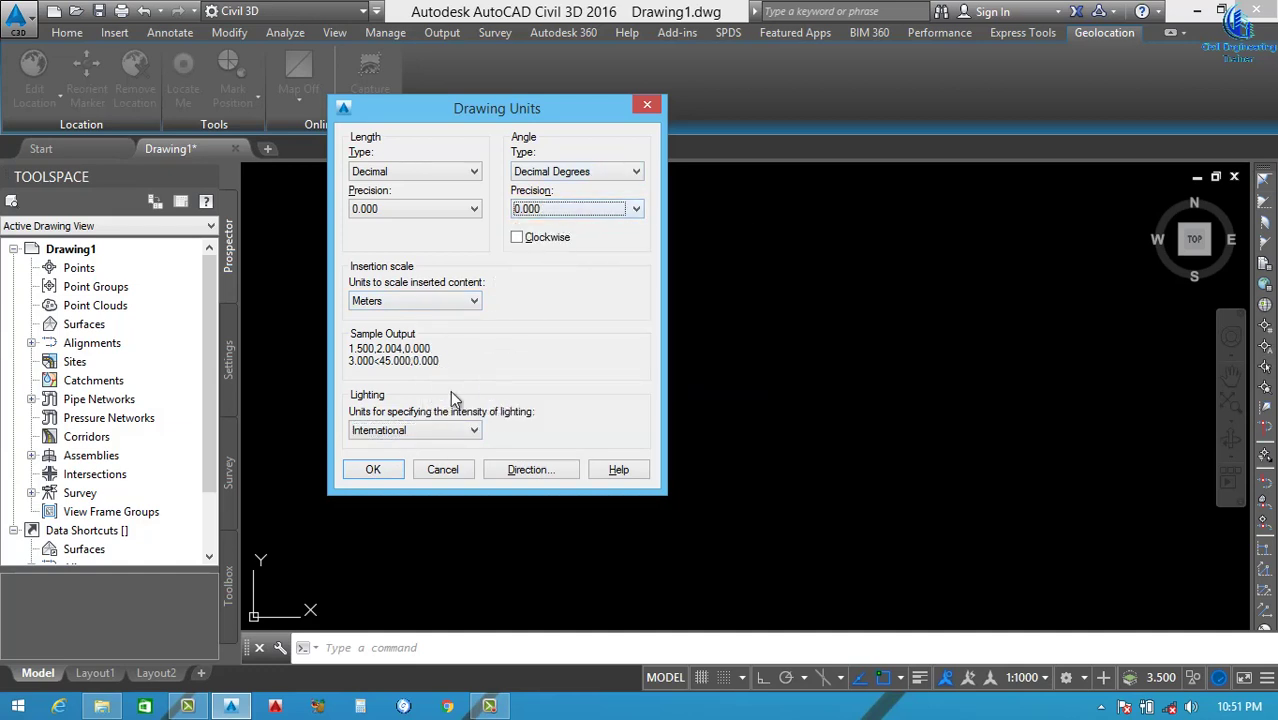
pyautogui.click(376, 468)
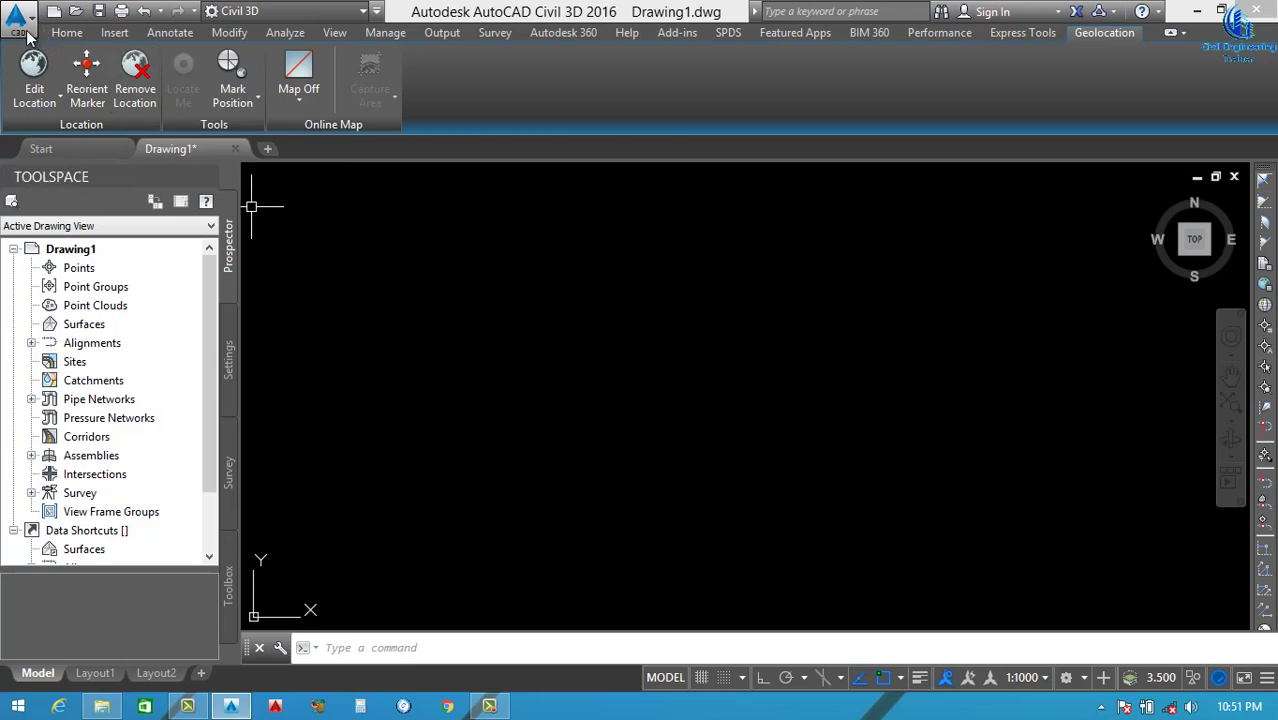
pyautogui.click(442, 294)
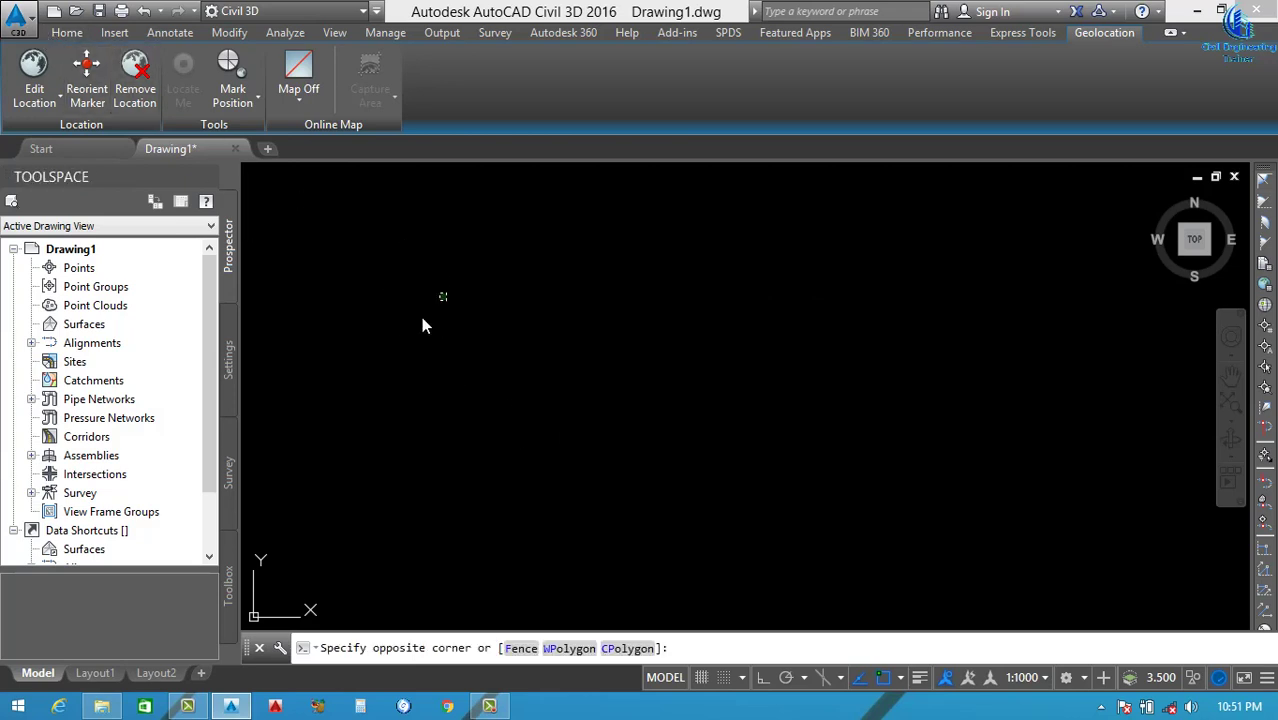
pyautogui.click(421, 317)
pyautogui.click(67, 32)
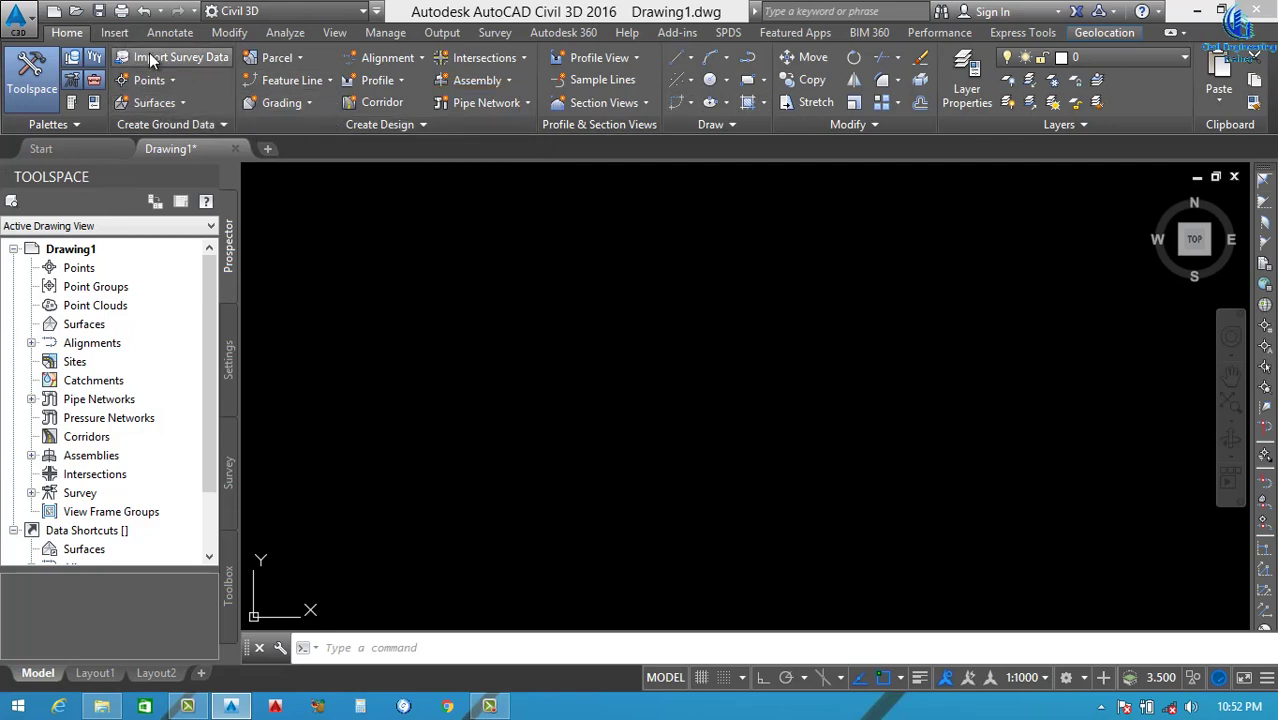
pyautogui.click(119, 31)
pyautogui.click(228, 31)
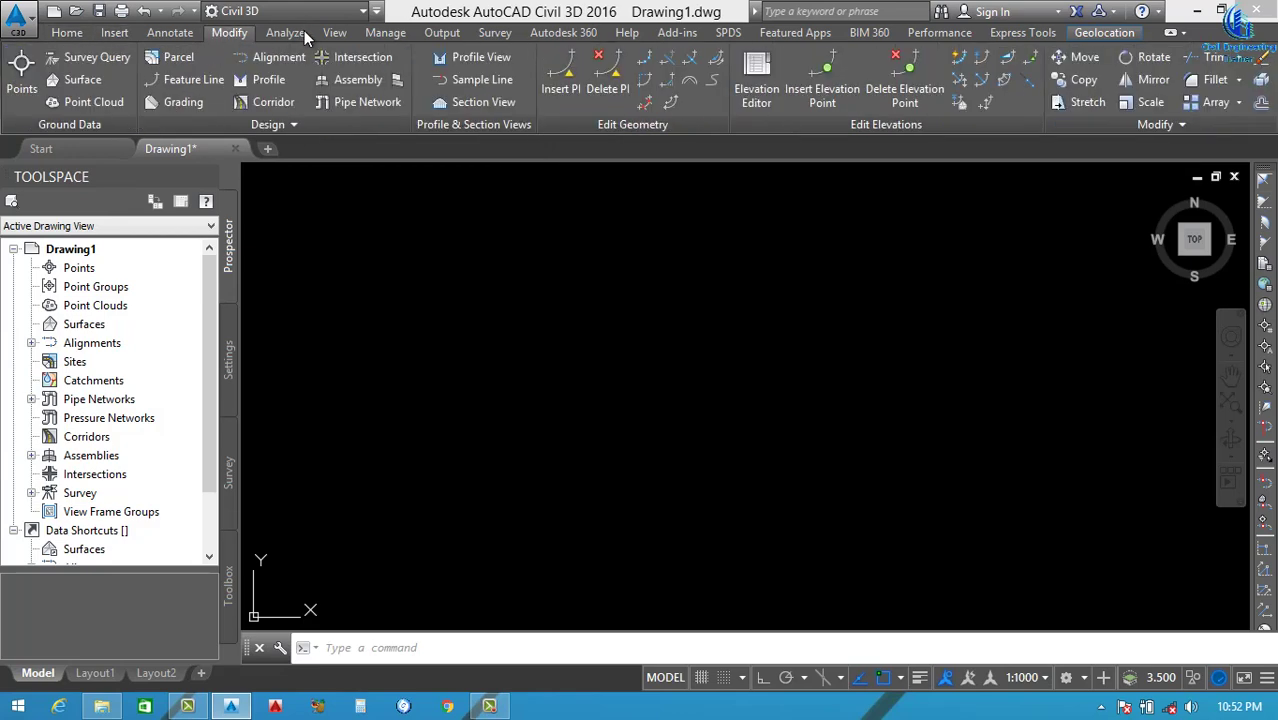
pyautogui.click(67, 33)
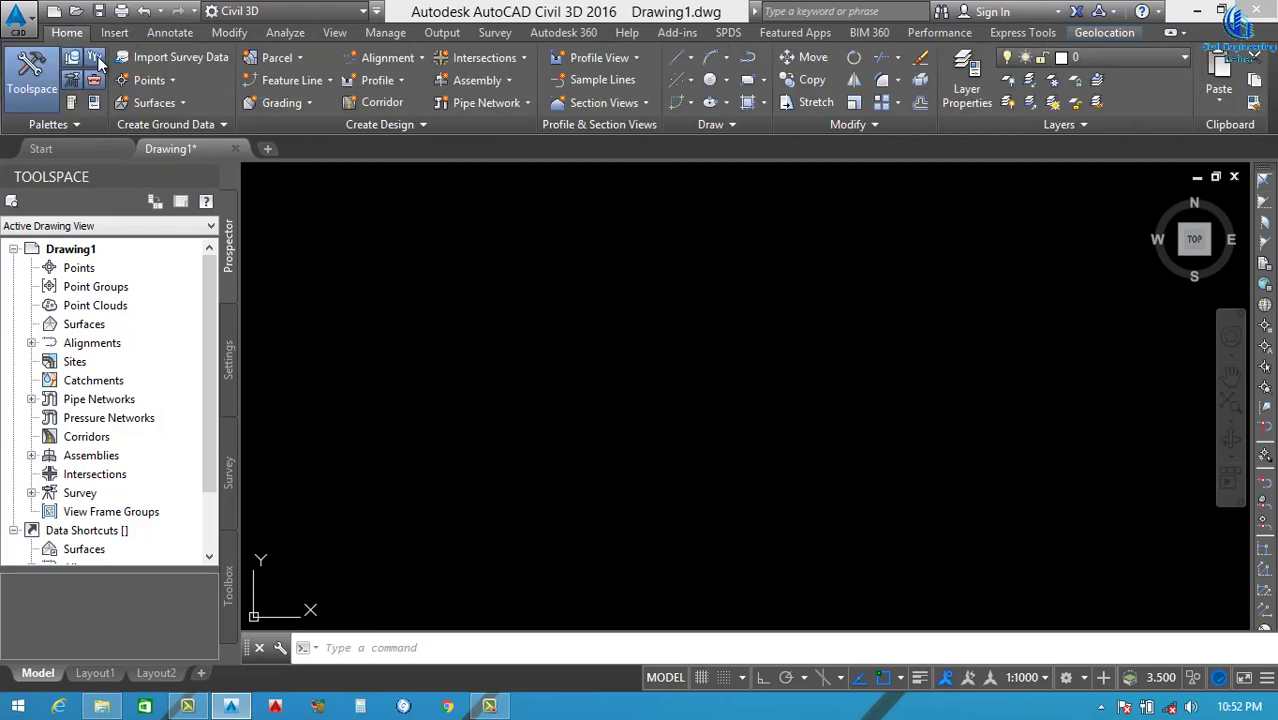